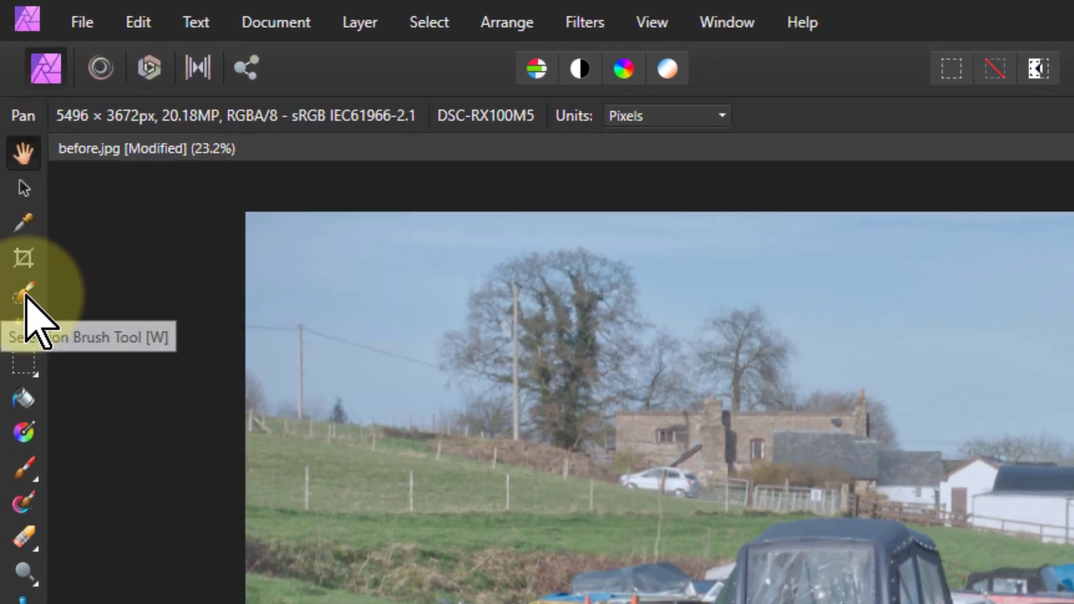
Step: With the Selection Brush, paint a selection over the boat's stern, cabin and roof
{"action": "left_click", "coordinate": [25, 297]}
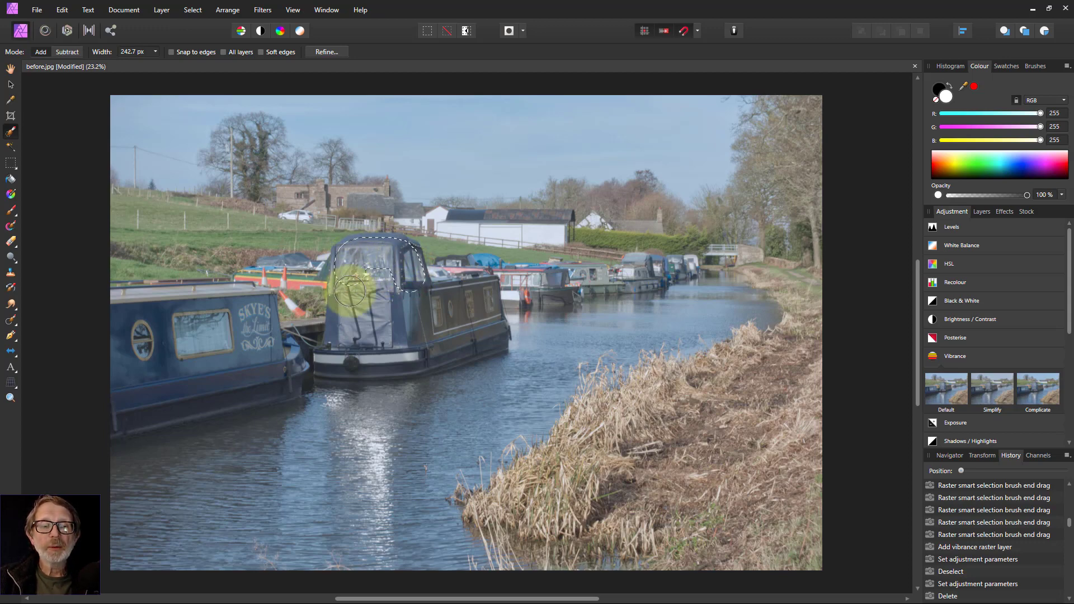
{"action": "mouse_move", "coordinate": [445, 349]}
{"action": "left_mouse_down"}
{"action": "mouse_move", "coordinate": [485, 341]}
{"action": "mouse_move", "coordinate": [489, 326]}
{"action": "mouse_move", "coordinate": [484, 294]}
{"action": "mouse_move", "coordinate": [458, 300]}
{"action": "left_mouse_up"}
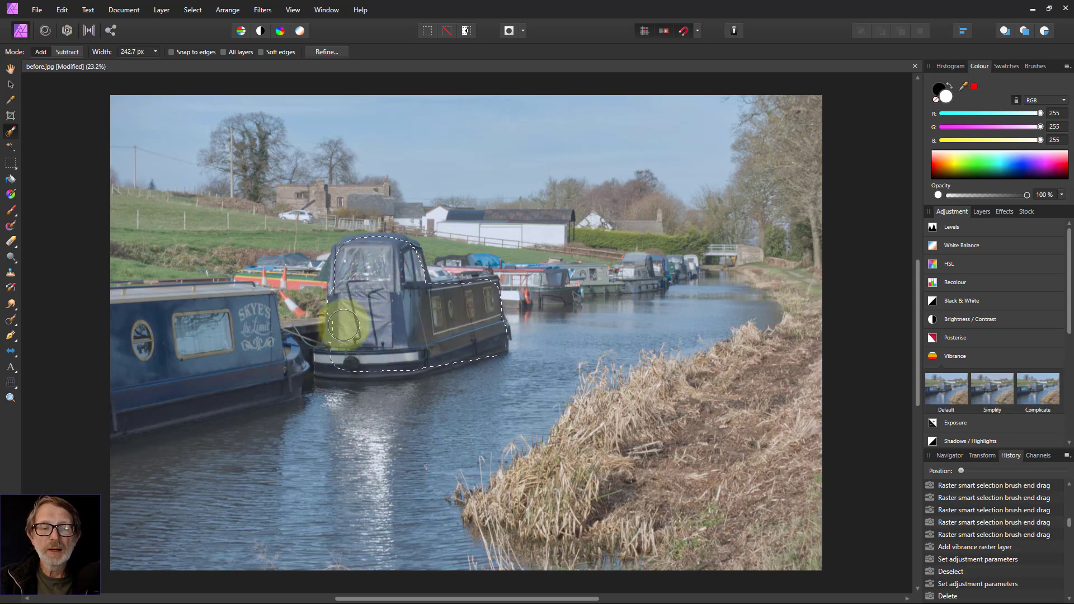
{"action": "left_click_drag", "start_coordinate": [359, 363], "coordinate": [376, 354]}
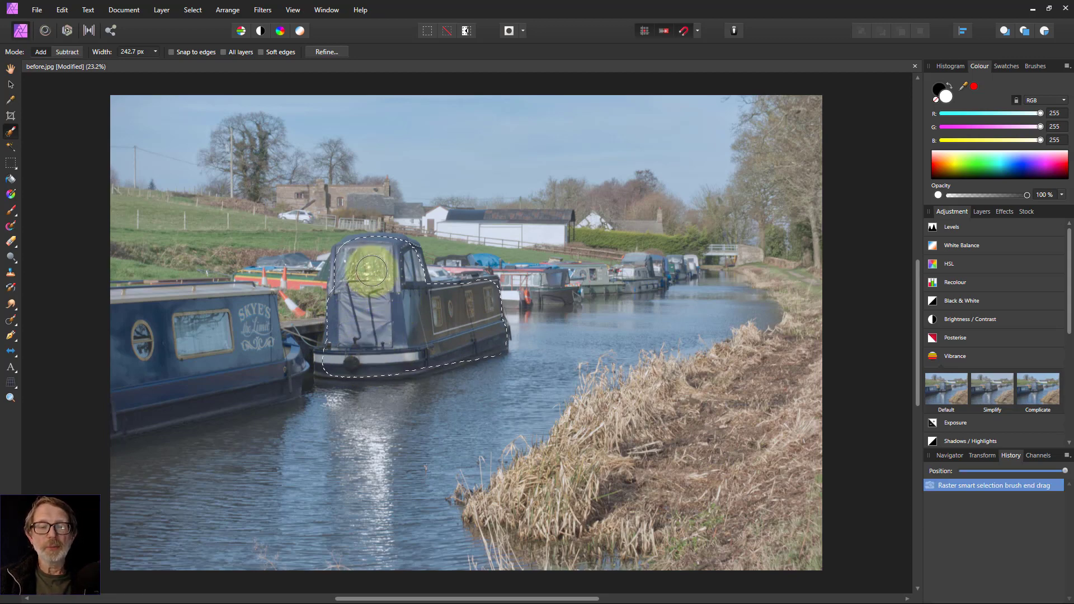
{"action": "scroll", "coordinate": [377, 264], "scroll_direction": "up", "scroll_amount": 2}
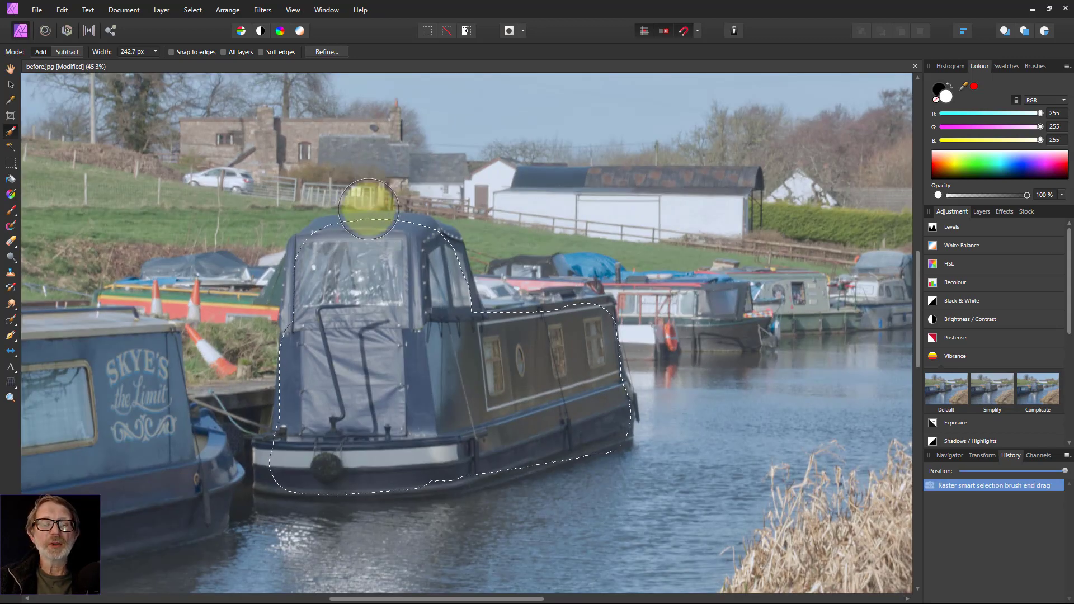
{"action": "scroll", "coordinate": [371, 215], "scroll_direction": "up", "scroll_amount": 5}
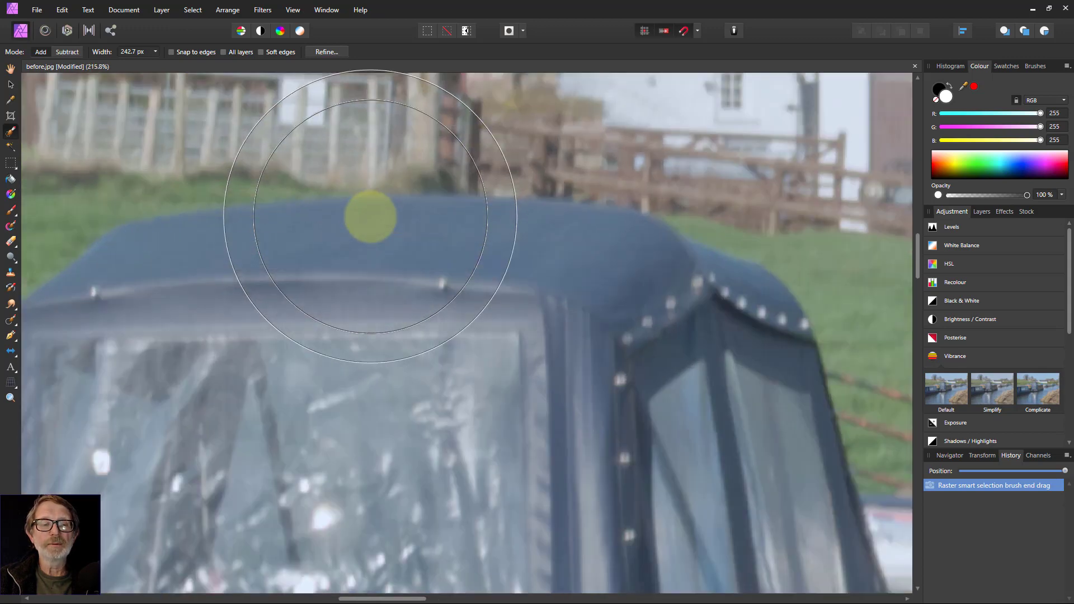
{"action": "mouse_move", "coordinate": [371, 217]}
{"action": "left_mouse_down"}
{"action": "mouse_move", "coordinate": [372, 324]}
{"action": "mouse_move", "coordinate": [376, 355]}
{"action": "mouse_move", "coordinate": [387, 352]}
{"action": "left_mouse_up"}
Step: Narrow the brush to 56.2 px and tighten the selection along the roof's top edge
{"action": "key", "text": "bracketleft"}
{"action": "key", "text": "bracketleft"}
{"action": "key", "text": "bracketleft"}
{"action": "key", "text": "bracketleft"}
{"action": "key", "text": "bracketleft"}
{"action": "key", "text": "bracketleft"}
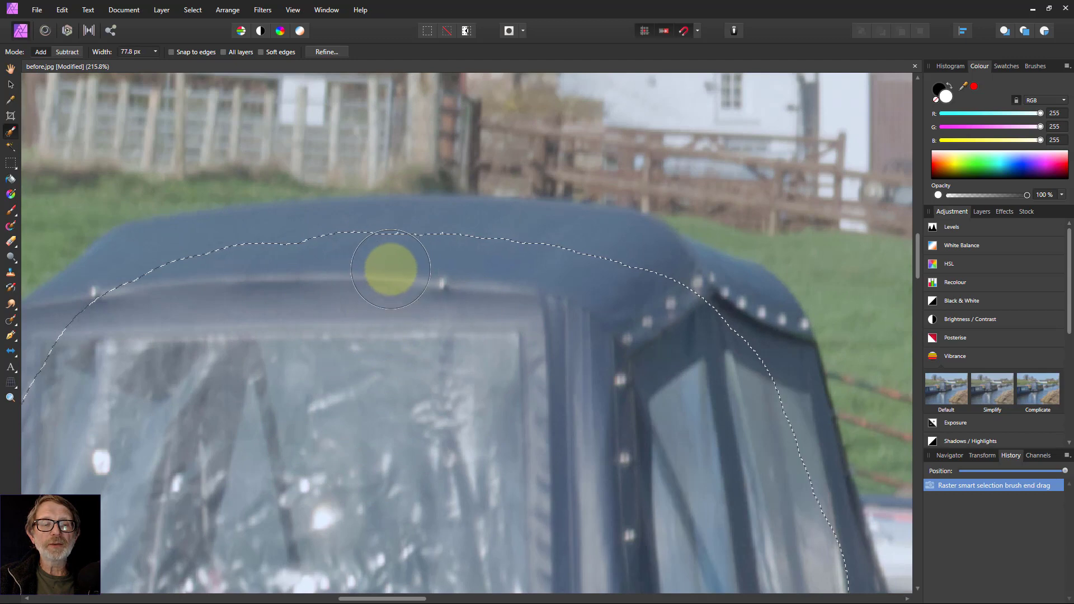
{"action": "mouse_move", "coordinate": [418, 246]}
{"action": "left_mouse_down"}
{"action": "mouse_move", "coordinate": [420, 233]}
{"action": "mouse_move", "coordinate": [190, 240]}
{"action": "mouse_move", "coordinate": [98, 297]}
{"action": "mouse_move", "coordinate": [148, 249]}
{"action": "mouse_move", "coordinate": [319, 252]}
{"action": "mouse_move", "coordinate": [442, 226]}
{"action": "mouse_move", "coordinate": [596, 244]}
{"action": "left_mouse_up"}
{"action": "left_click_drag", "start_coordinate": [656, 278], "coordinate": [638, 276]}
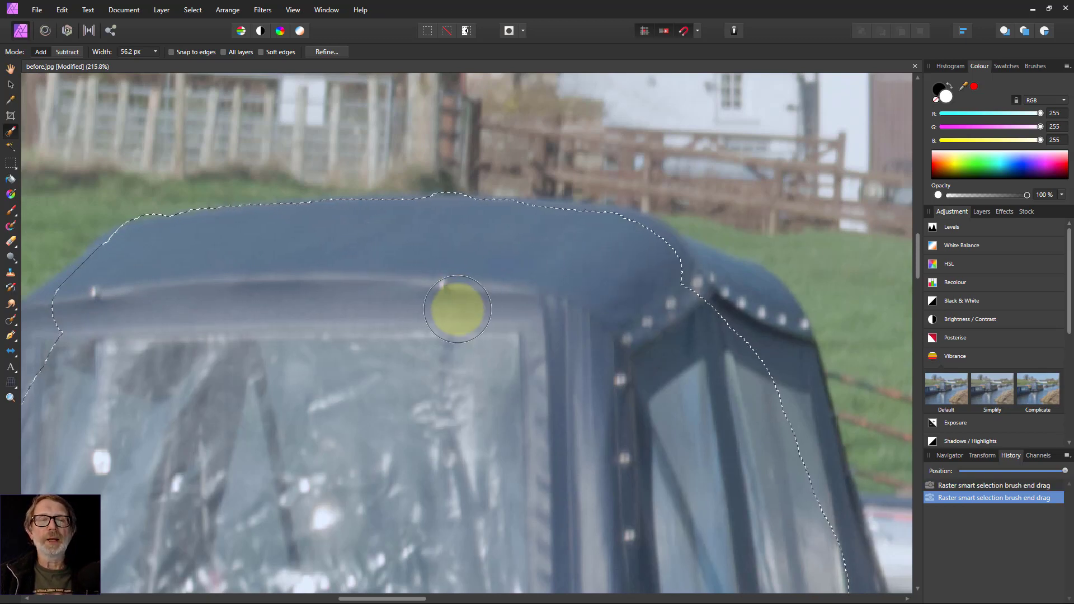
{"action": "scroll", "coordinate": [455, 356], "scroll_direction": "down", "scroll_amount": 2}
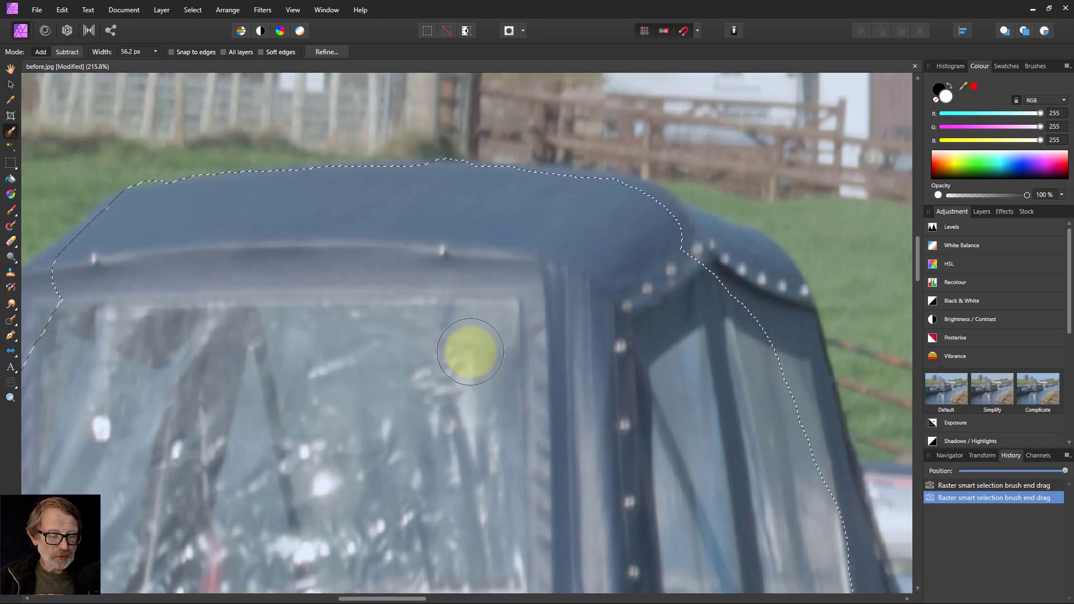
{"action": "key", "text": "ctrl+0"}
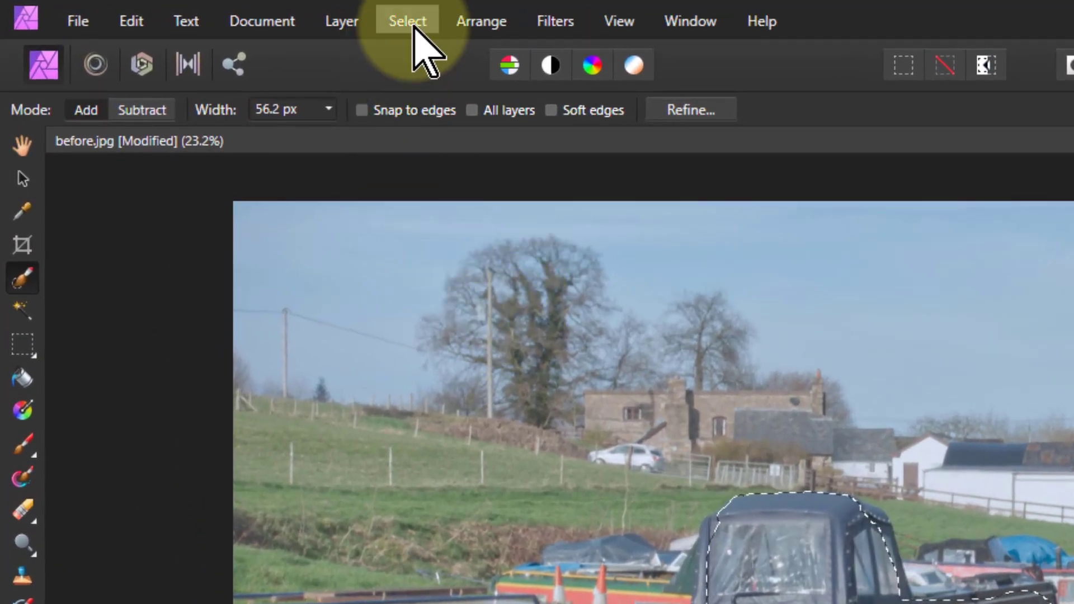
Step: Deselect the old selection and brush a new one over the central narrowboat at 171.9 px width
{"action": "left_click", "coordinate": [414, 29]}
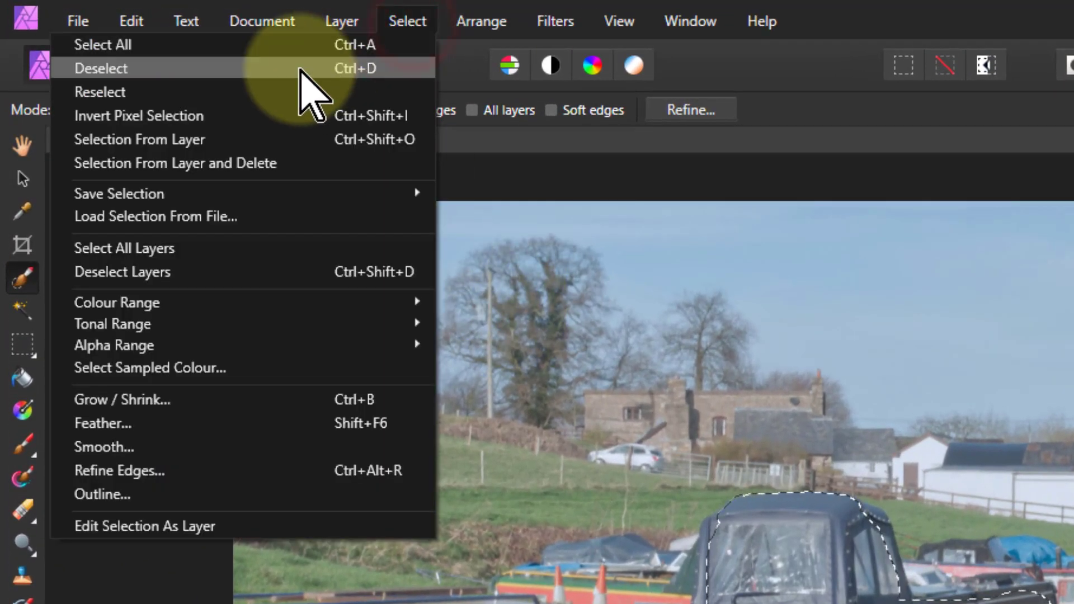
{"action": "left_click", "coordinate": [376, 68]}
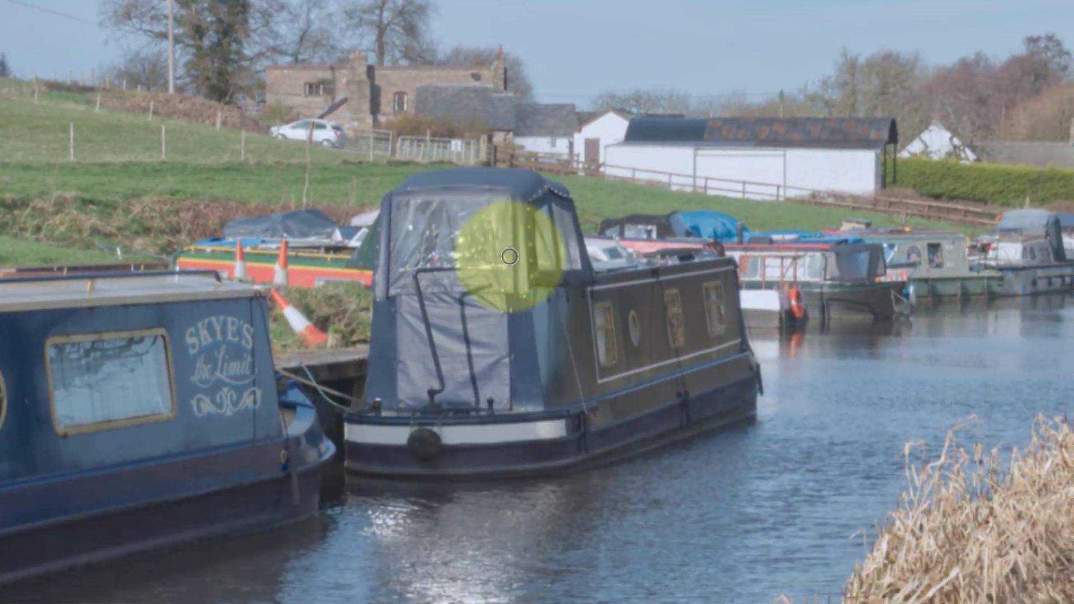
{"action": "mouse_move", "coordinate": [510, 256]}
{"action": "left_mouse_down"}
{"action": "mouse_move", "coordinate": [551, 266]}
{"action": "mouse_move", "coordinate": [528, 228]}
{"action": "mouse_move", "coordinate": [495, 206]}
{"action": "mouse_move", "coordinate": [464, 219]}
{"action": "mouse_move", "coordinate": [411, 274]}
{"action": "mouse_move", "coordinate": [409, 222]}
{"action": "mouse_move", "coordinate": [414, 399]}
{"action": "mouse_move", "coordinate": [407, 425]}
{"action": "mouse_move", "coordinate": [399, 420]}
{"action": "mouse_move", "coordinate": [398, 459]}
{"action": "mouse_move", "coordinate": [490, 450]}
{"action": "mouse_move", "coordinate": [499, 360]}
{"action": "mouse_move", "coordinate": [569, 327]}
{"action": "mouse_move", "coordinate": [596, 295]}
{"action": "mouse_move", "coordinate": [656, 296]}
{"action": "mouse_move", "coordinate": [689, 323]}
{"action": "mouse_move", "coordinate": [720, 386]}
{"action": "mouse_move", "coordinate": [502, 458]}
{"action": "mouse_move", "coordinate": [451, 459]}
{"action": "mouse_move", "coordinate": [451, 313]}
{"action": "left_mouse_up"}
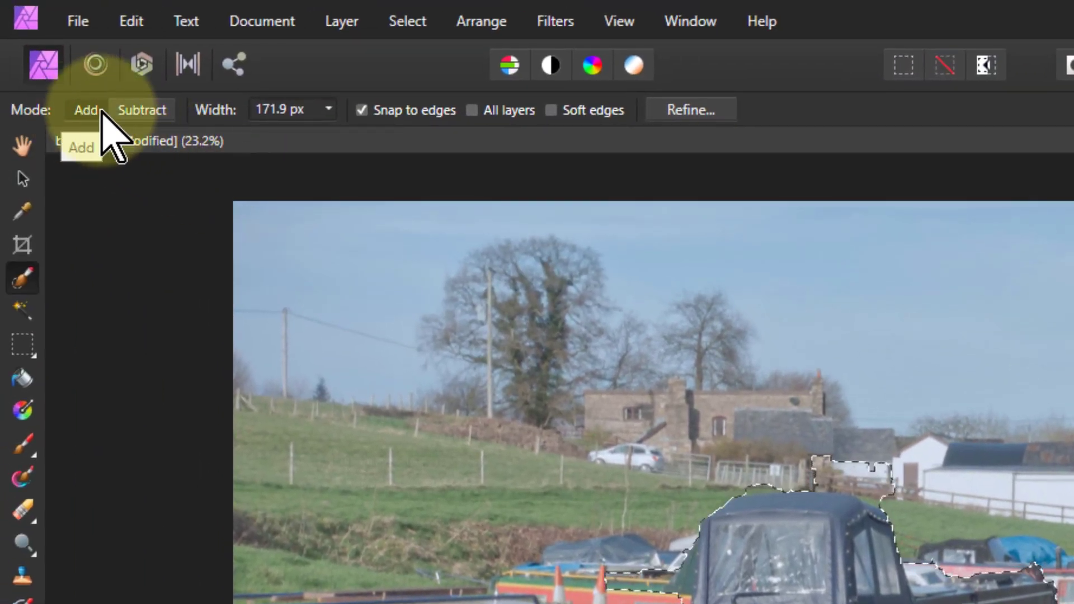
Step: In Subtract mode, brush away the neighbouring boat's stern and the building above the narrowboat
{"action": "left_click", "coordinate": [149, 112]}
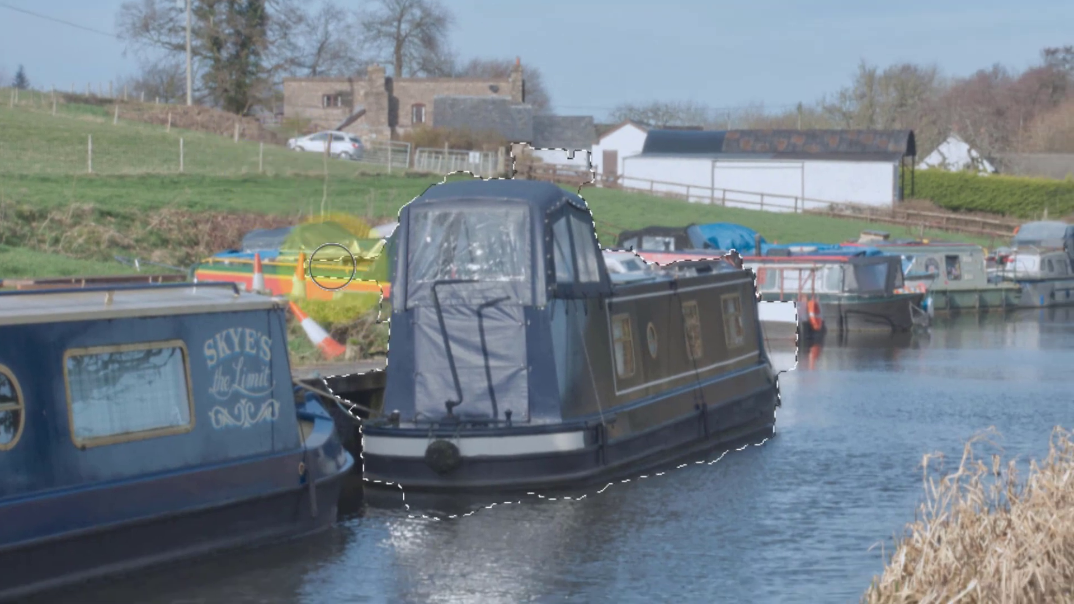
{"action": "mouse_move", "coordinate": [362, 462]}
{"action": "left_mouse_down"}
{"action": "mouse_move", "coordinate": [396, 521]}
{"action": "mouse_move", "coordinate": [355, 428]}
{"action": "mouse_move", "coordinate": [352, 355]}
{"action": "left_mouse_up"}
{"action": "mouse_move", "coordinate": [613, 378]}
{"action": "left_mouse_down"}
{"action": "mouse_move", "coordinate": [568, 139]}
{"action": "mouse_move", "coordinate": [585, 152]}
{"action": "mouse_move", "coordinate": [422, 136]}
{"action": "mouse_move", "coordinate": [455, 139]}
{"action": "mouse_move", "coordinate": [211, 148]}
{"action": "left_mouse_up"}
{"action": "mouse_move", "coordinate": [773, 348]}
{"action": "left_mouse_down"}
{"action": "mouse_move", "coordinate": [881, 402]}
{"action": "mouse_move", "coordinate": [940, 463]}
{"action": "mouse_move", "coordinate": [712, 427]}
{"action": "mouse_move", "coordinate": [664, 308]}
{"action": "mouse_move", "coordinate": [739, 330]}
{"action": "mouse_move", "coordinate": [594, 288]}
{"action": "mouse_move", "coordinate": [508, 403]}
{"action": "mouse_move", "coordinate": [543, 392]}
{"action": "left_mouse_up"}
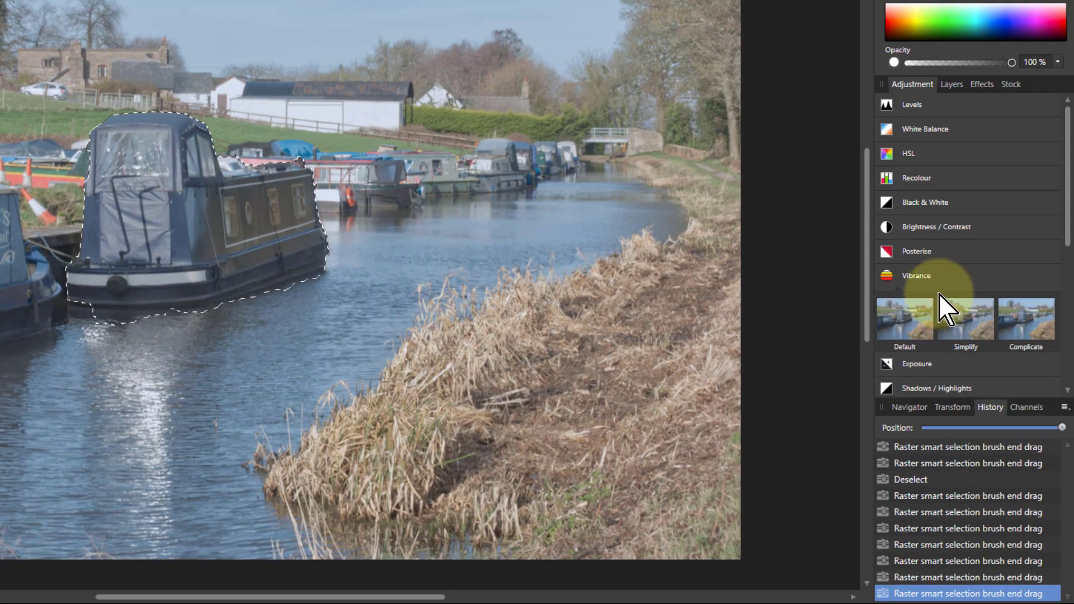
{"action": "left_click", "coordinate": [929, 279]}
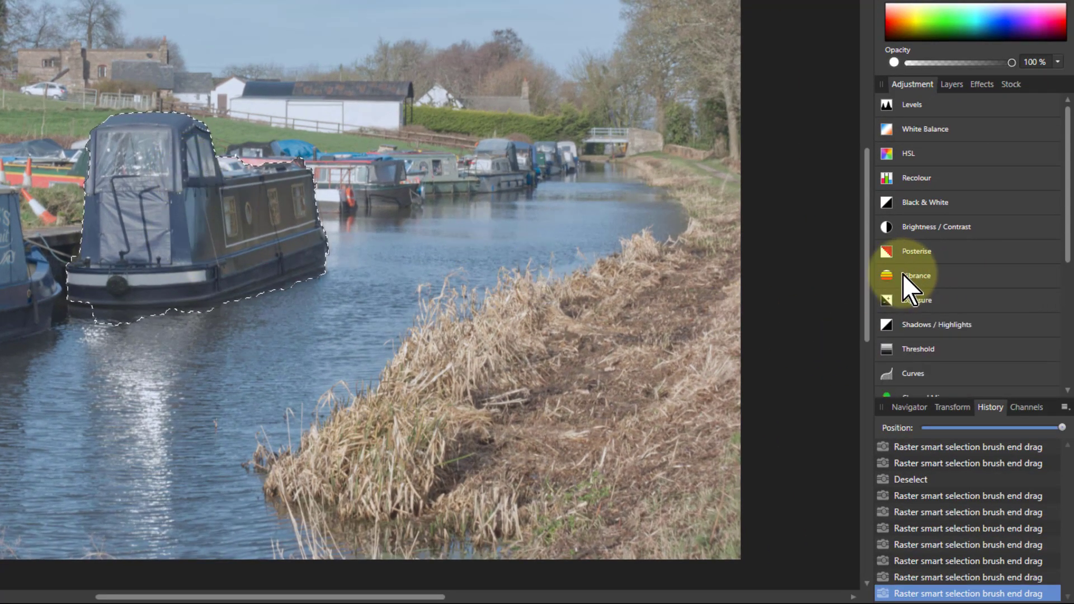
{"action": "left_click", "coordinate": [902, 275]}
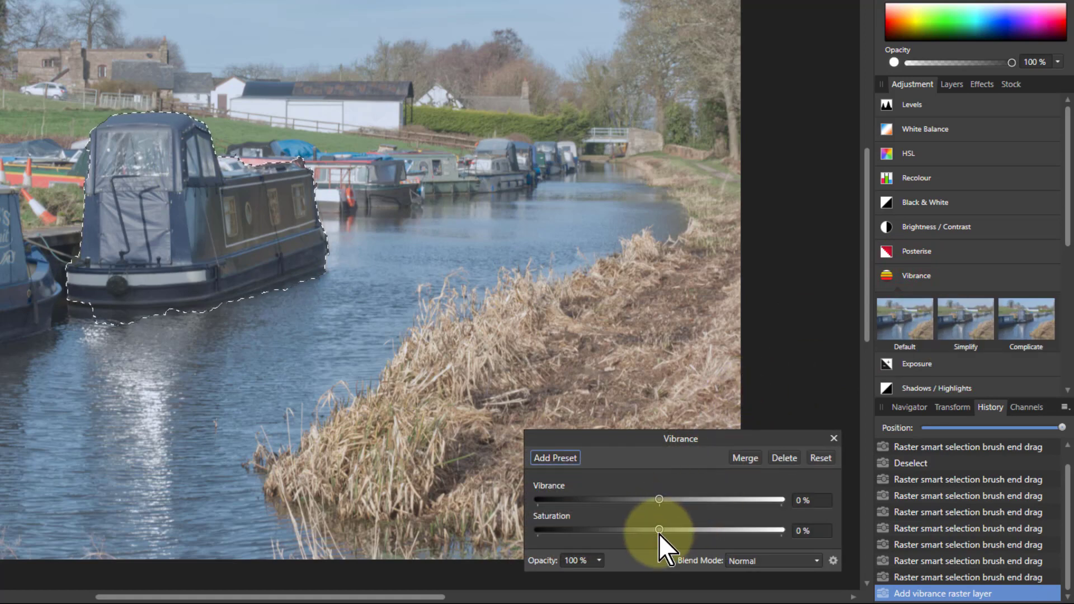
{"action": "left_click_drag", "start_coordinate": [660, 534], "coordinate": [765, 532]}
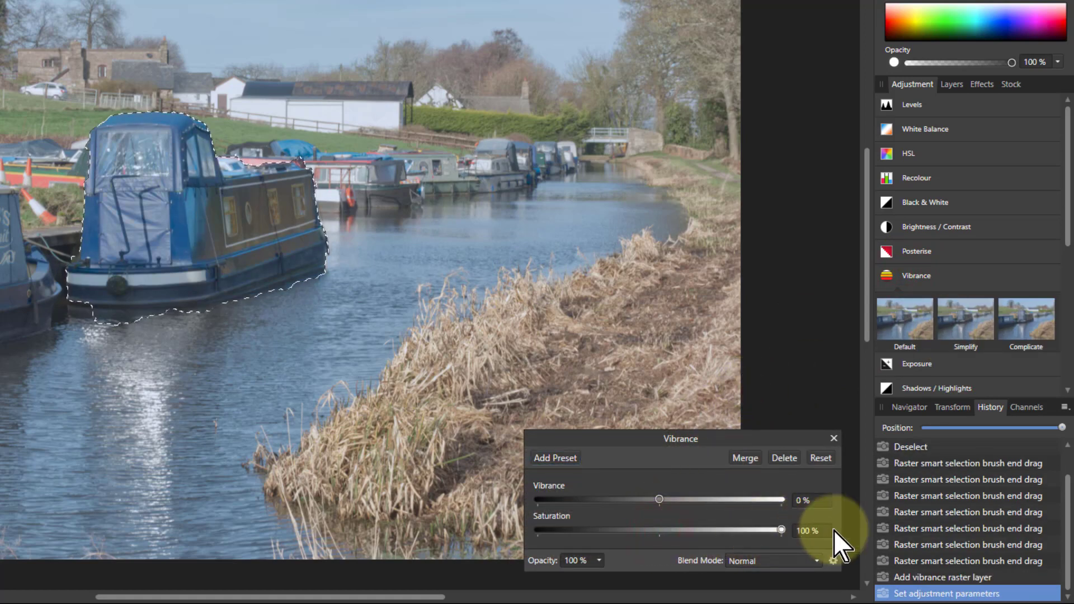
{"action": "left_click_drag", "start_coordinate": [871, 529], "coordinate": [727, 535]}
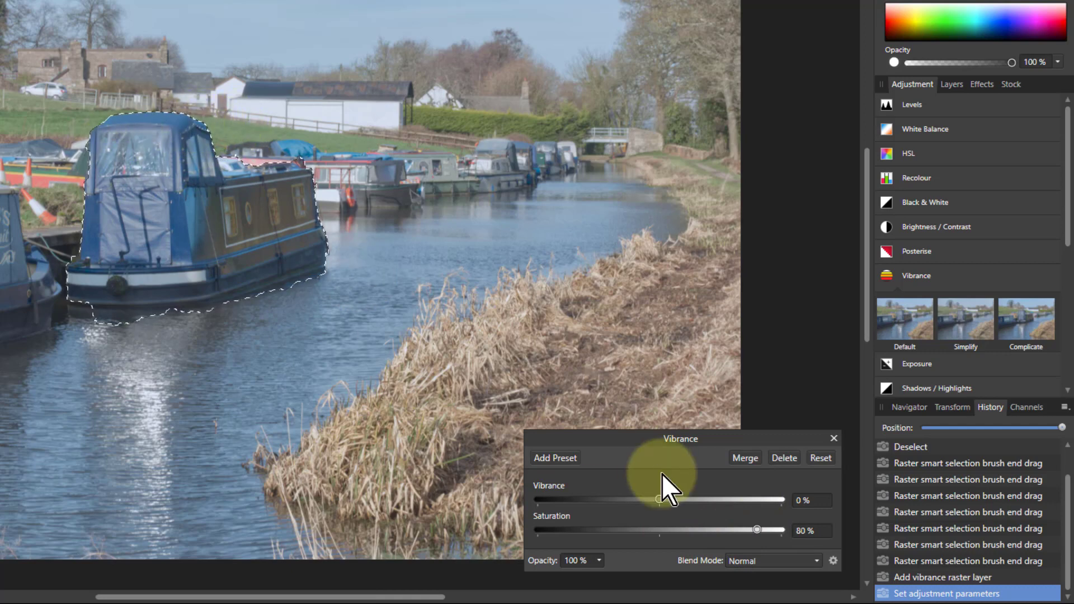
{"action": "left_click_drag", "start_coordinate": [757, 530], "coordinate": [791, 526]}
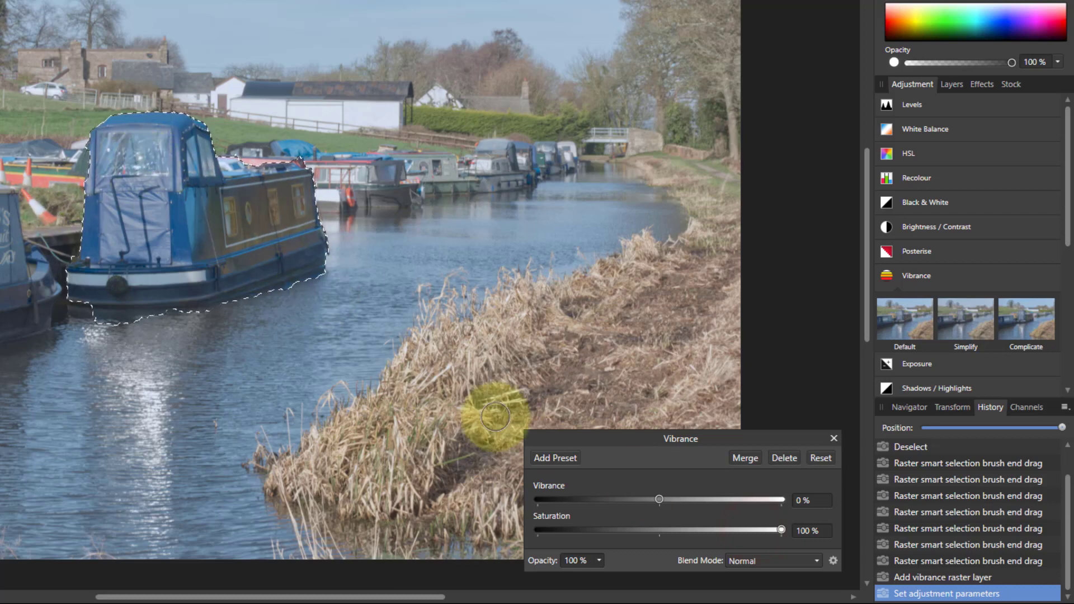
{"action": "left_click", "coordinate": [663, 532]}
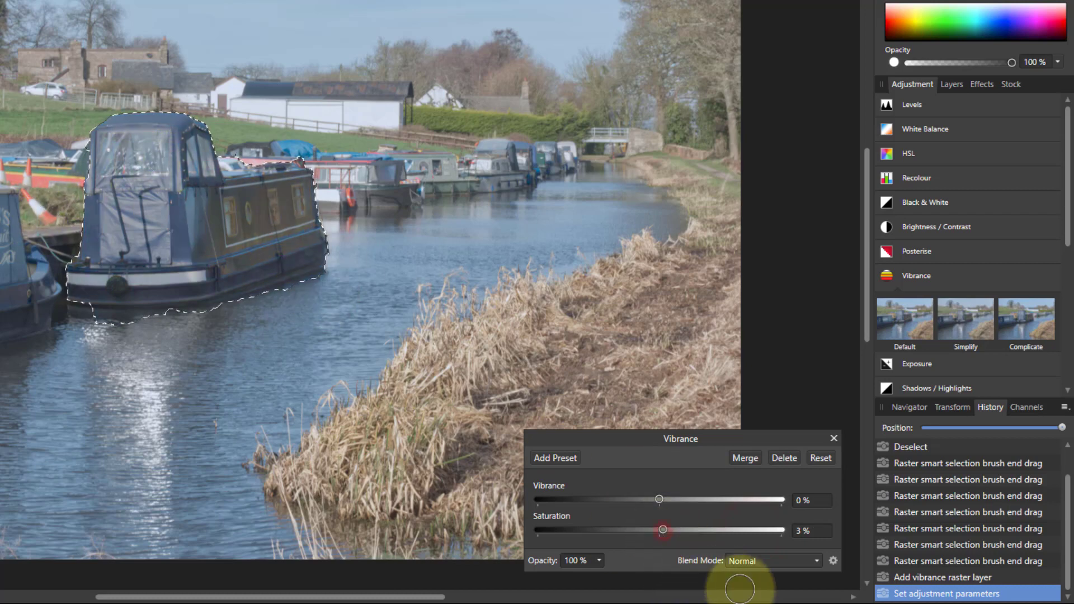
{"action": "left_click", "coordinate": [784, 460]}
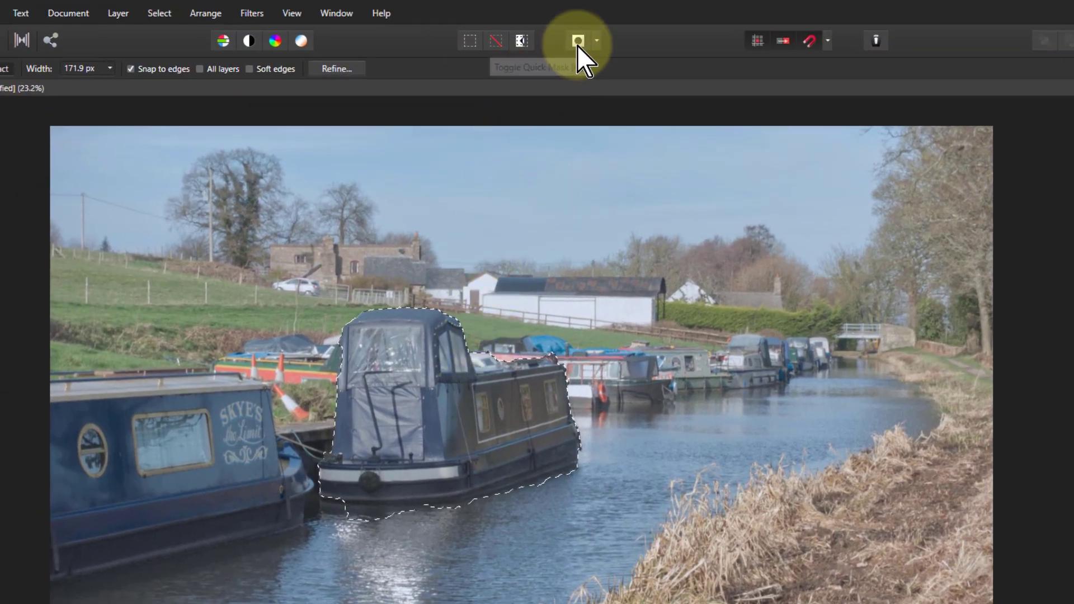
Step: Show the boat selection as a red Quick Mask overlay and zoom in for edge editing
{"action": "left_click", "coordinate": [580, 42]}
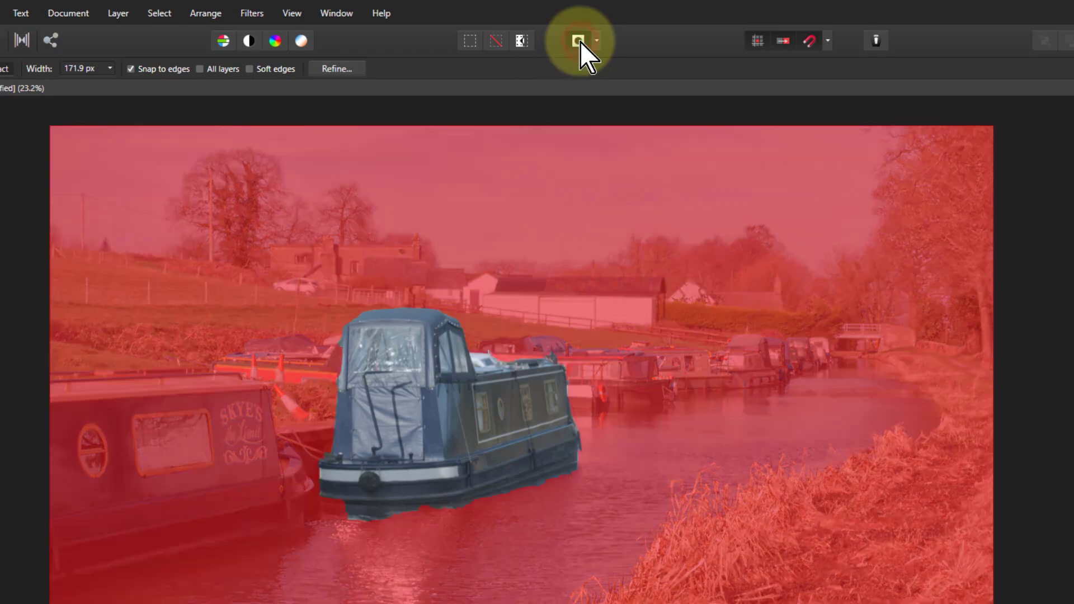
{"action": "scroll", "coordinate": [399, 309], "scroll_direction": "up", "scroll_amount": 3}
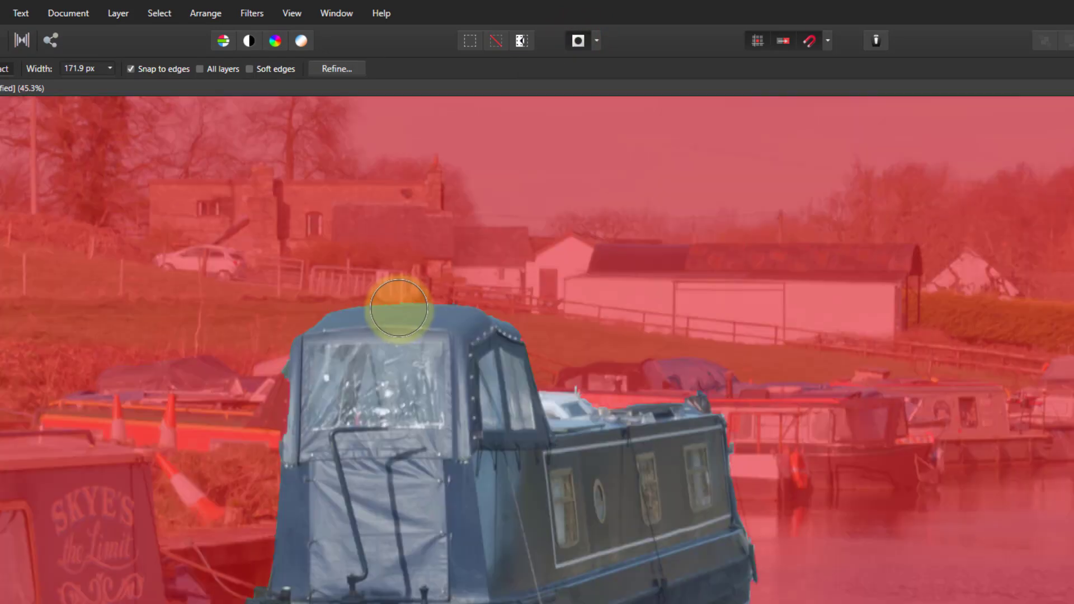
{"action": "scroll", "coordinate": [399, 309], "scroll_direction": "up", "scroll_amount": 8}
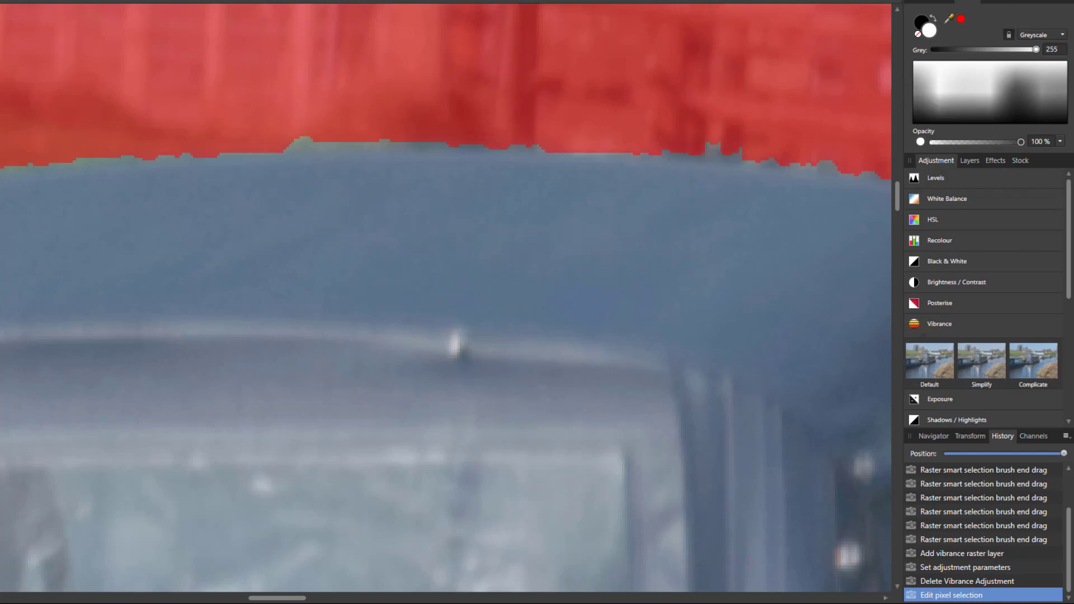
Step: Exit Quick Mask, trial a Vibrance saturation boost on the boat, then reset it to 0% and delete it
{"action": "key", "text": "q"}
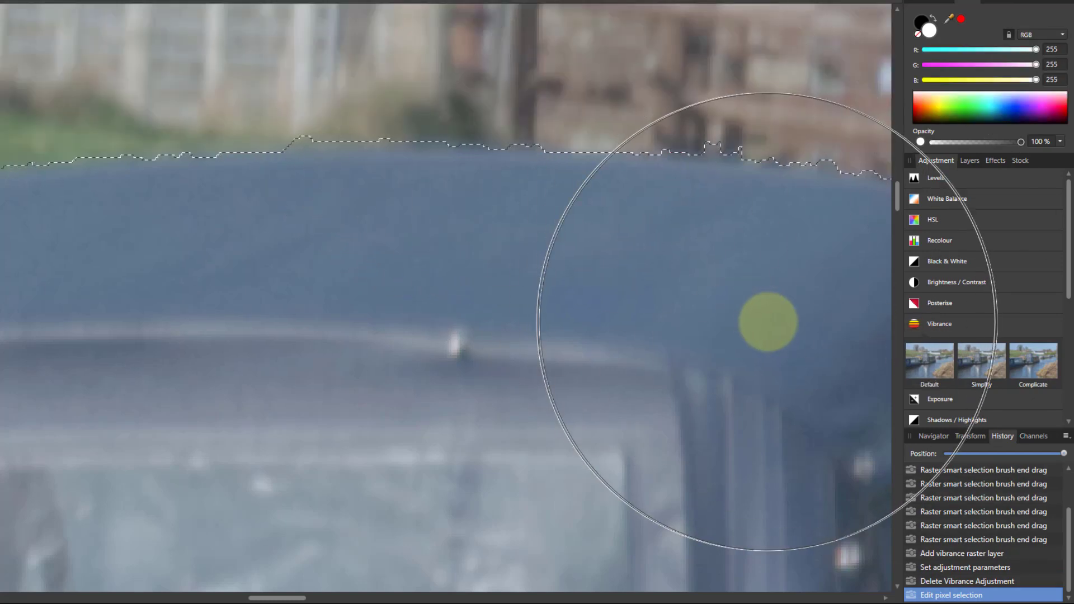
{"action": "left_click", "coordinate": [931, 371]}
{"action": "left_click_drag", "start_coordinate": [723, 546], "coordinate": [735, 545]}
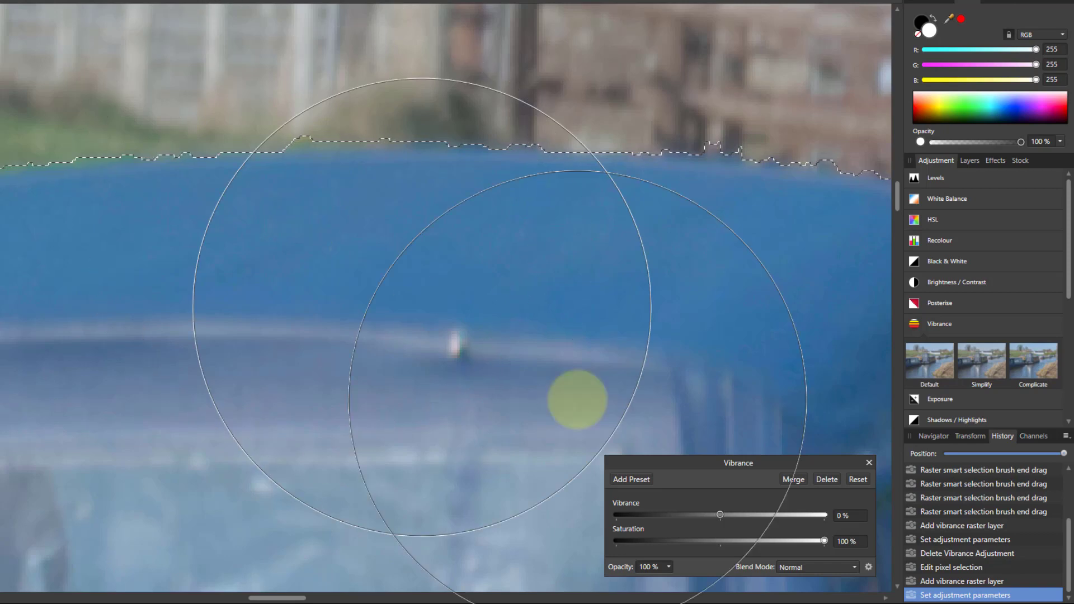
{"action": "left_click", "coordinate": [722, 544]}
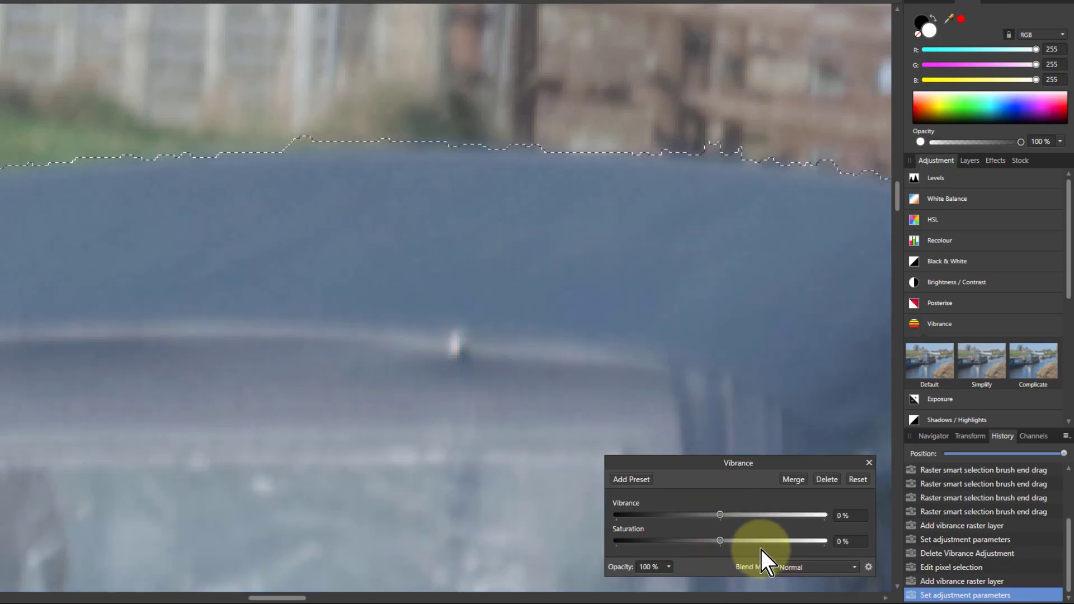
{"action": "left_click", "coordinate": [826, 479]}
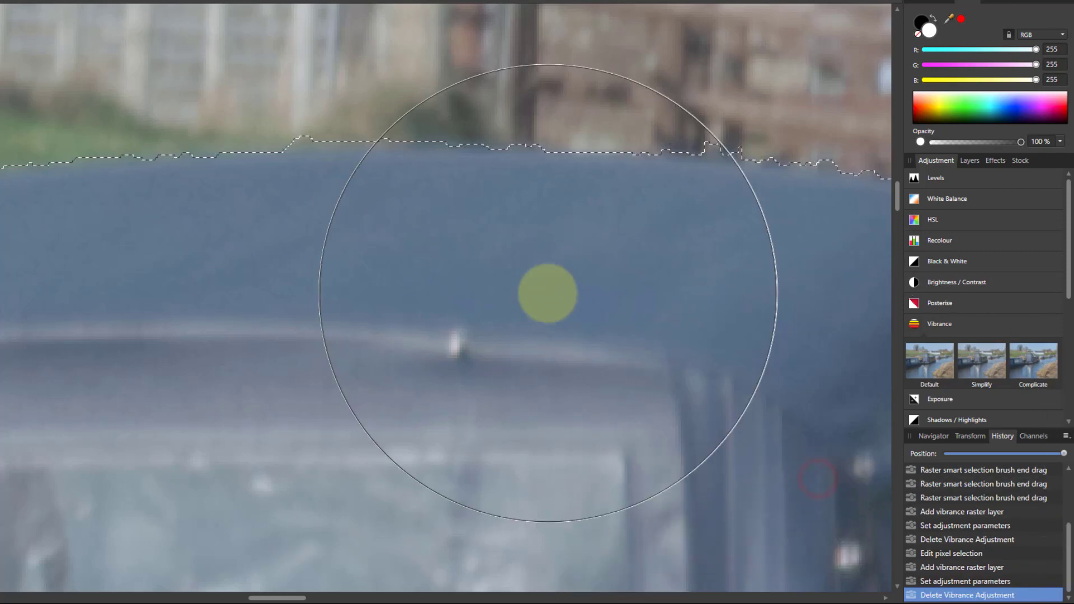
{"action": "key", "text": "ctrl+0"}
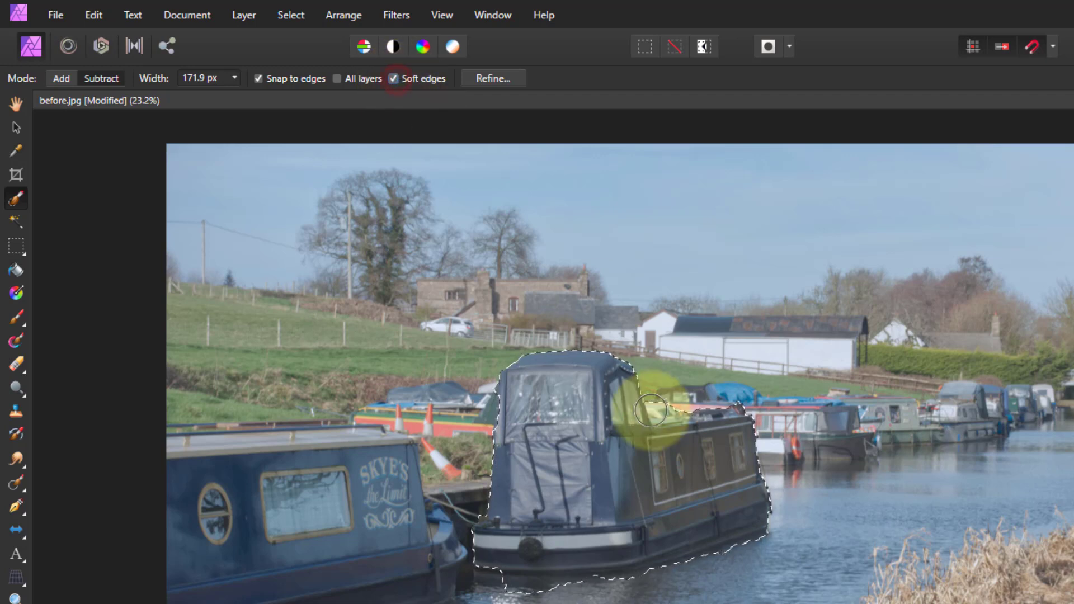
Step: Turn on Soft edges, deselect the old boat selection, and start a new one on the canopy
{"action": "left_click", "coordinate": [394, 79]}
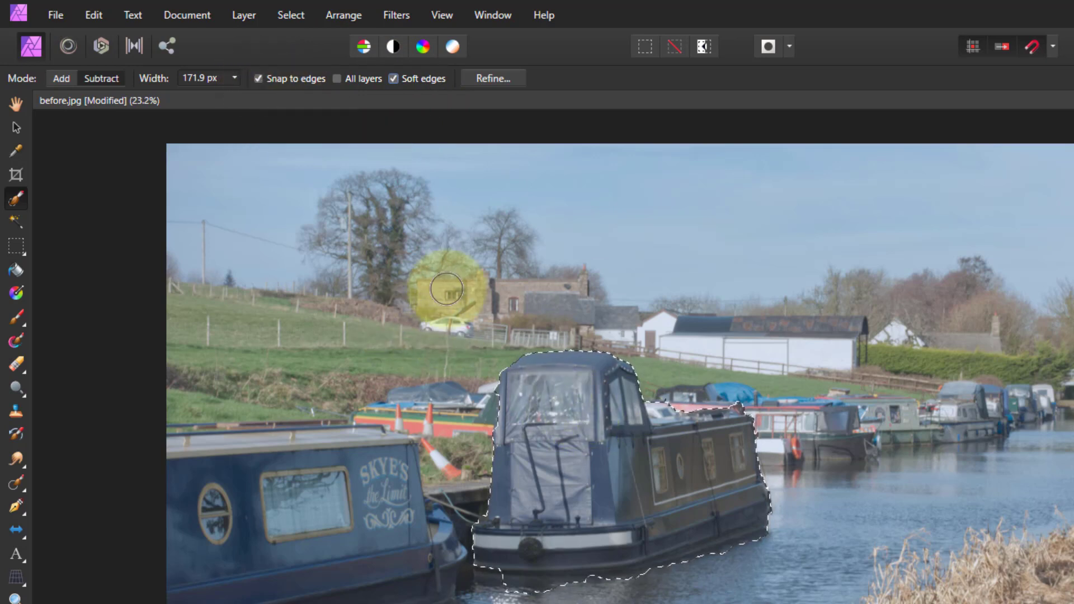
{"action": "left_click", "coordinate": [290, 16]}
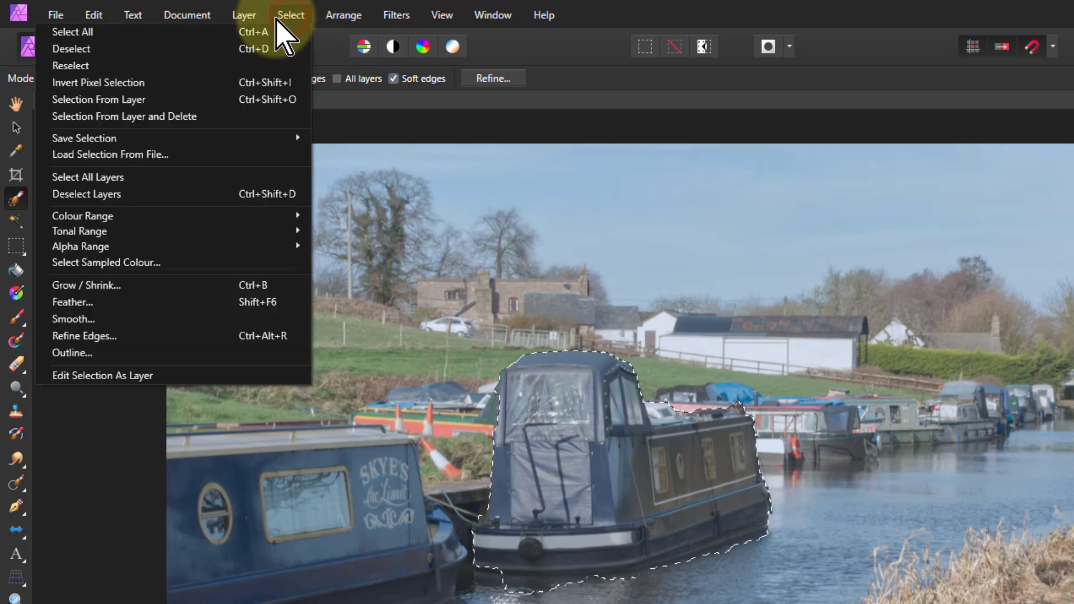
{"action": "left_click", "coordinate": [274, 45]}
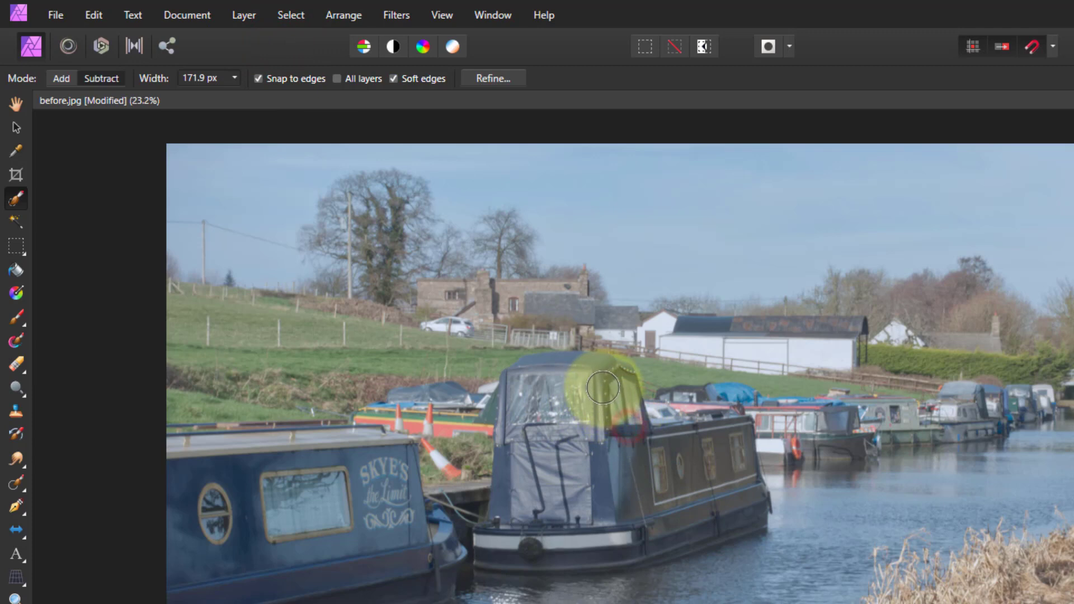
{"action": "left_click", "coordinate": [572, 401]}
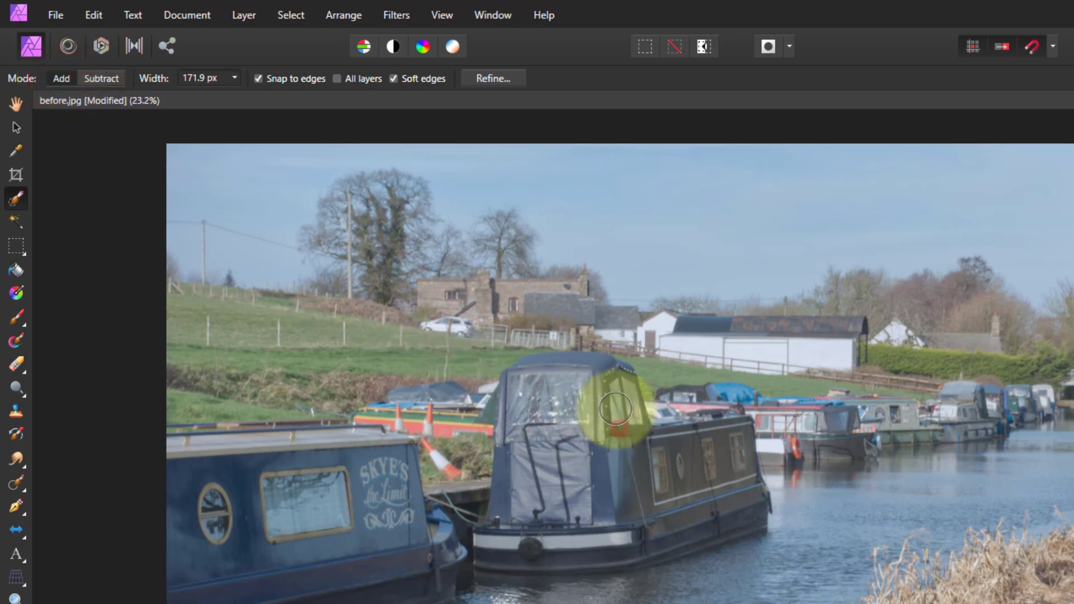
Step: Extend the new selection down the canopy and across the boat's hull
{"action": "left_click_drag", "start_coordinate": [535, 401], "coordinate": [523, 464]}
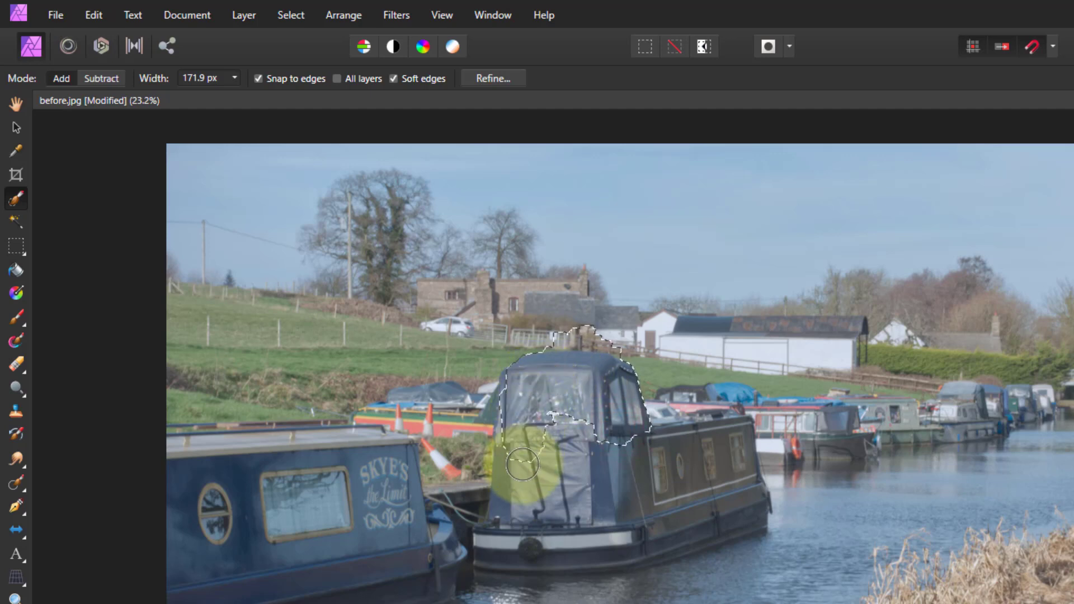
{"action": "left_click_drag", "start_coordinate": [521, 400], "coordinate": [518, 490]}
{"action": "mouse_move", "coordinate": [503, 537]}
{"action": "left_mouse_down"}
{"action": "mouse_move", "coordinate": [542, 546]}
{"action": "mouse_move", "coordinate": [634, 535]}
{"action": "mouse_move", "coordinate": [711, 498]}
{"action": "mouse_move", "coordinate": [740, 515]}
{"action": "mouse_move", "coordinate": [707, 518]}
{"action": "mouse_move", "coordinate": [731, 487]}
{"action": "mouse_move", "coordinate": [731, 442]}
{"action": "mouse_move", "coordinate": [562, 436]}
{"action": "mouse_move", "coordinate": [556, 506]}
{"action": "mouse_move", "coordinate": [615, 500]}
{"action": "mouse_move", "coordinate": [669, 483]}
{"action": "mouse_move", "coordinate": [678, 468]}
{"action": "mouse_move", "coordinate": [697, 513]}
{"action": "mouse_move", "coordinate": [700, 526]}
{"action": "mouse_move", "coordinate": [604, 564]}
{"action": "left_mouse_up"}
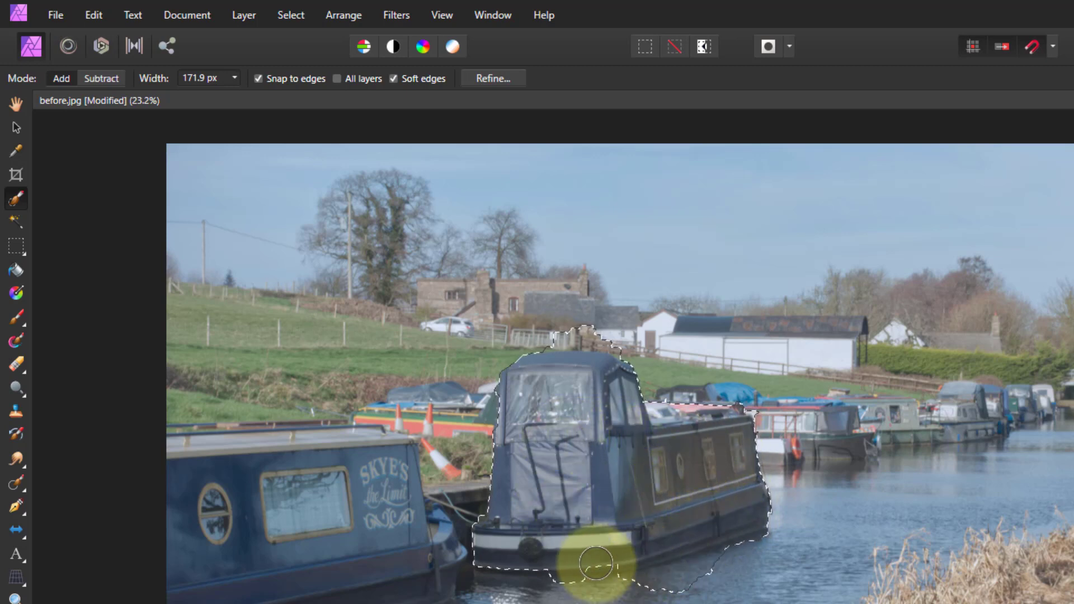
Step: In Subtract mode, remove the water below the hull and the red and tarpaulin boats behind
{"action": "left_click", "coordinate": [101, 78]}
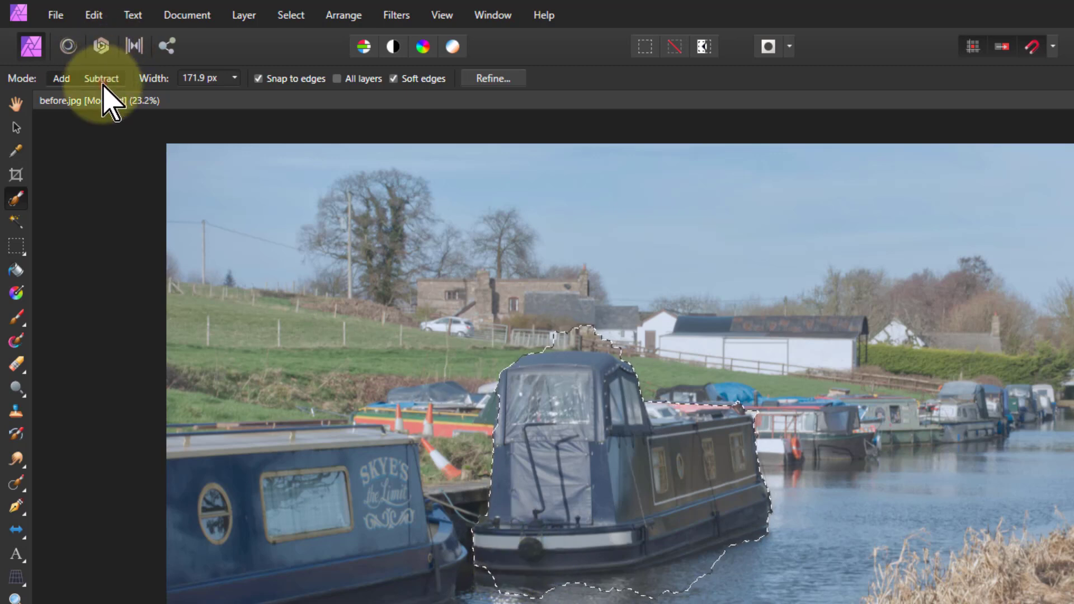
{"action": "left_click_drag", "start_coordinate": [619, 540], "coordinate": [718, 579]}
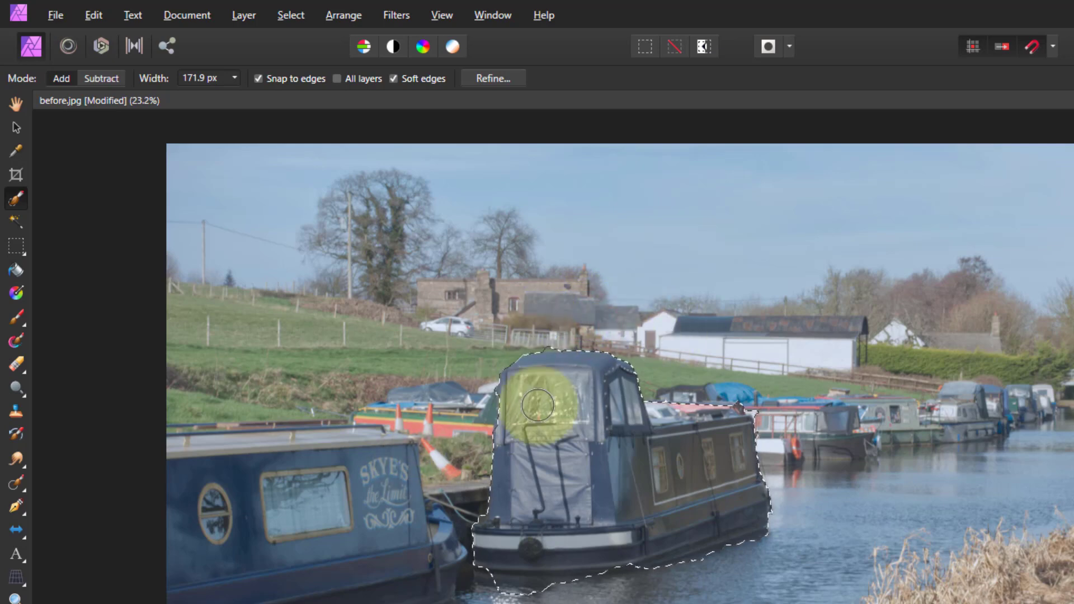
{"action": "scroll", "coordinate": [724, 432], "scroll_direction": "up", "scroll_amount": 6}
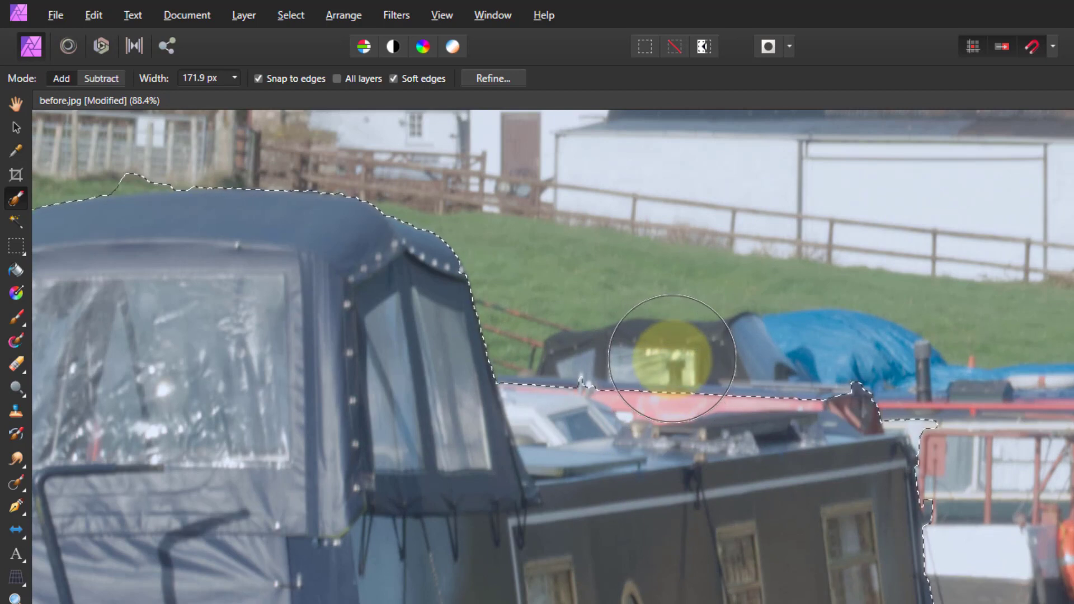
{"action": "left_click_drag", "start_coordinate": [671, 348], "coordinate": [672, 352]}
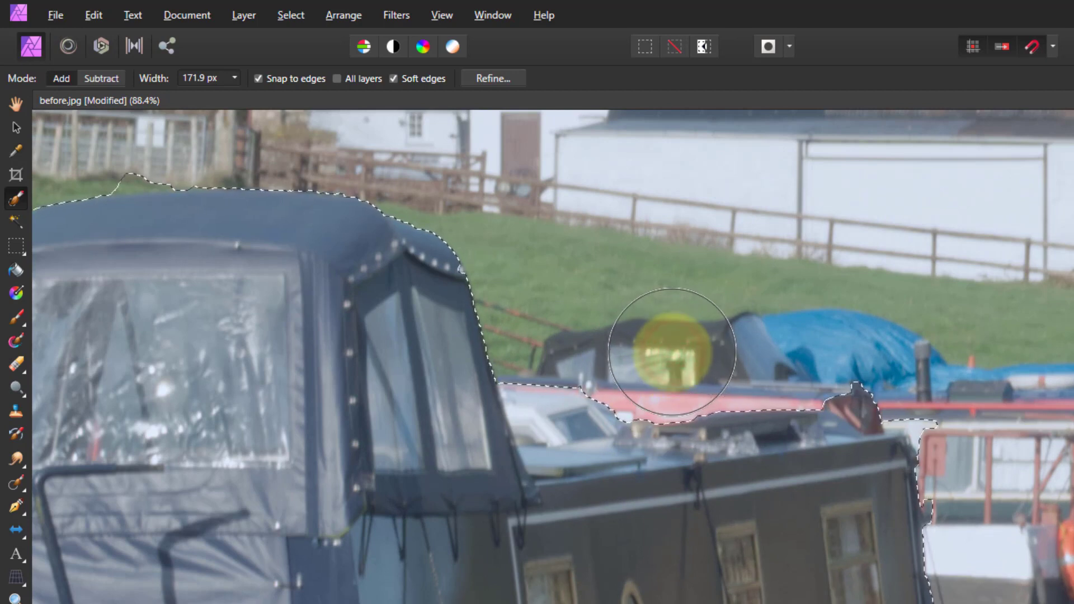
{"action": "left_click_drag", "start_coordinate": [838, 335], "coordinate": [915, 358]}
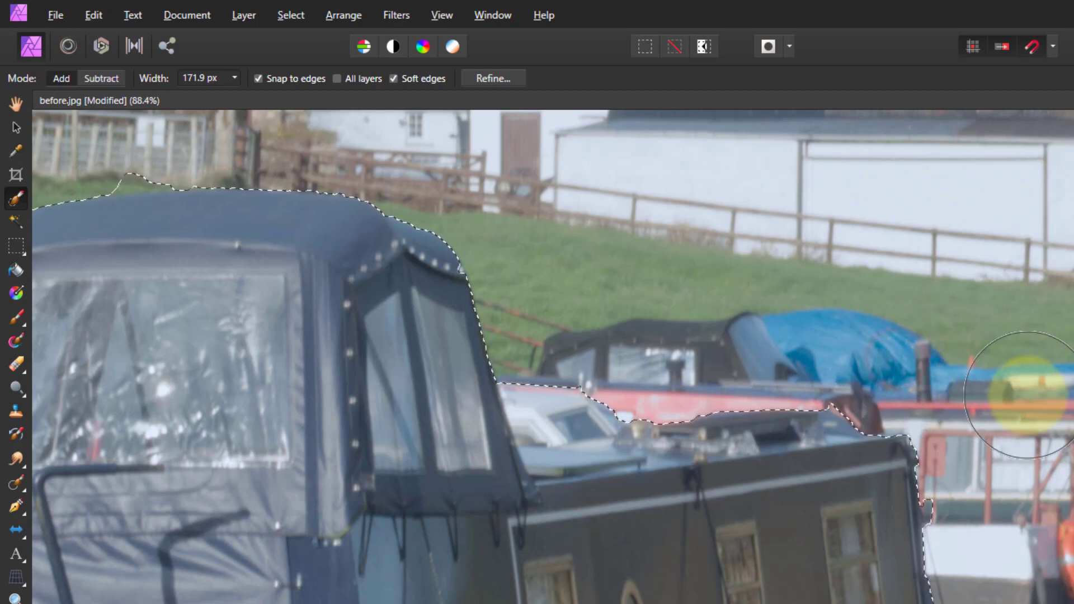
{"action": "scroll", "coordinate": [977, 603], "scroll_direction": "down", "scroll_amount": 3}
{"action": "scroll", "coordinate": [976, 593], "scroll_direction": "down", "scroll_amount": 9}
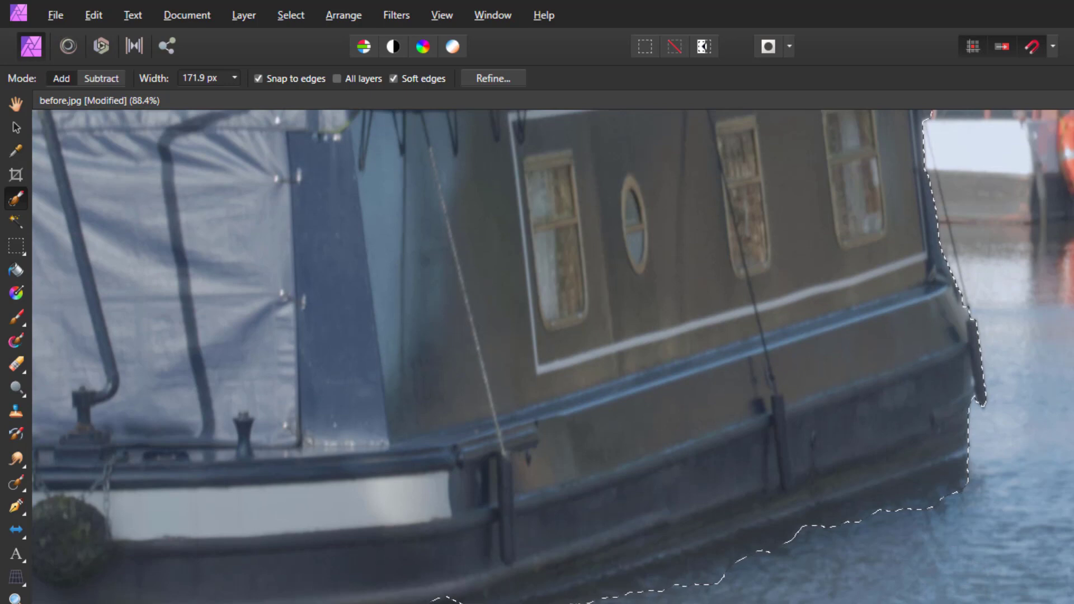
Step: Untick Snap to edges, shrink the brush, and trim the selection along the hull's waterline
{"action": "left_click", "coordinate": [258, 79]}
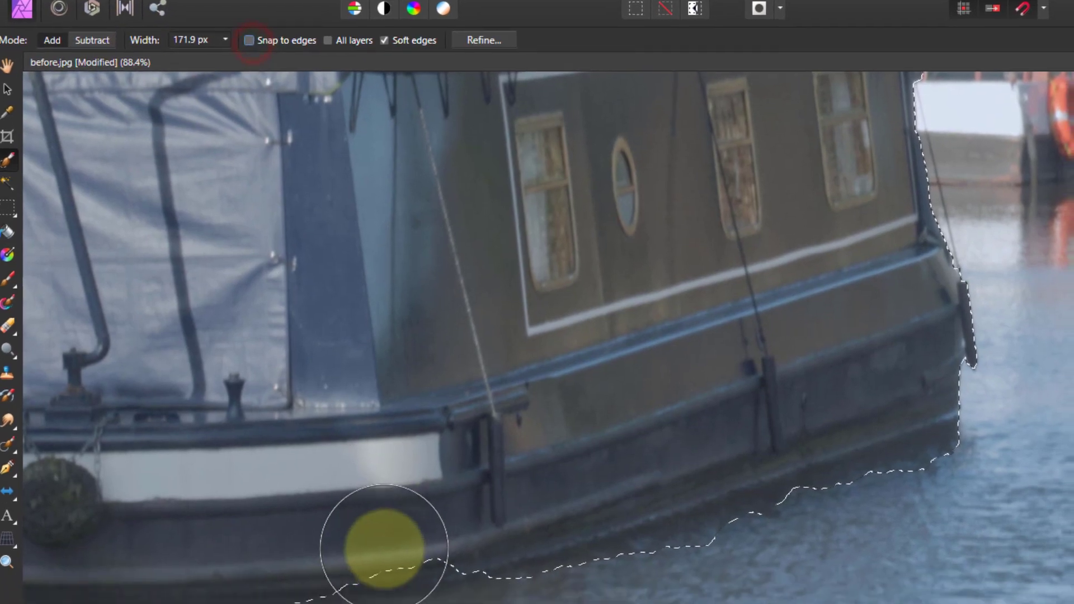
{"action": "key", "text": "bracketleft"}
{"action": "key", "text": "bracketleft"}
{"action": "key", "text": "bracketleft"}
{"action": "key", "text": "bracketleft"}
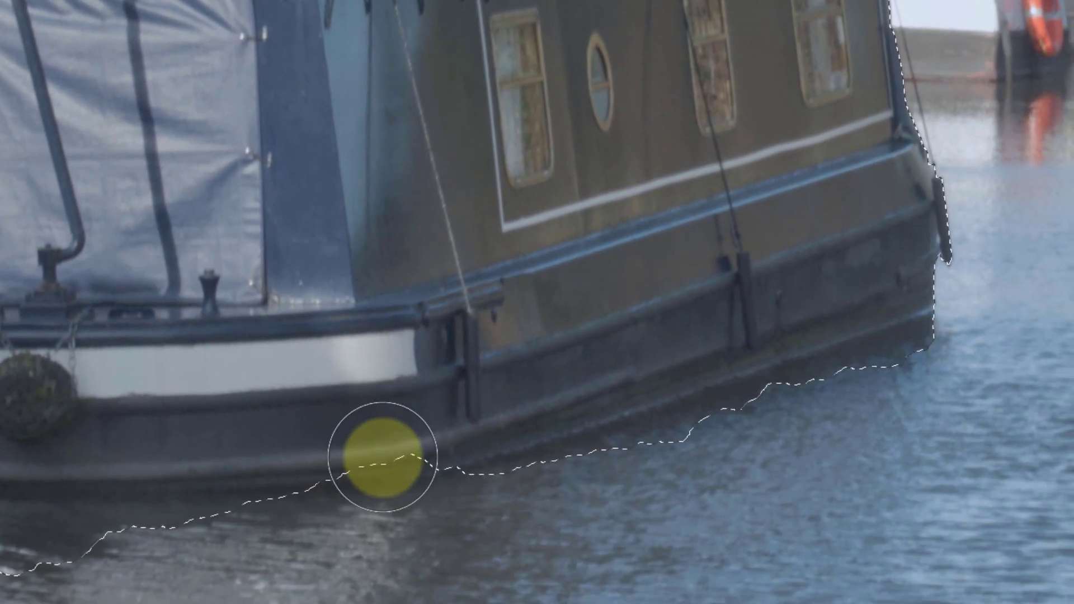
{"action": "mouse_move", "coordinate": [424, 443]}
{"action": "left_mouse_down"}
{"action": "mouse_move", "coordinate": [353, 447]}
{"action": "mouse_move", "coordinate": [358, 455]}
{"action": "left_mouse_up"}
{"action": "mouse_move", "coordinate": [904, 375]}
{"action": "left_mouse_down"}
{"action": "mouse_move", "coordinate": [620, 474]}
{"action": "mouse_move", "coordinate": [300, 543]}
{"action": "mouse_move", "coordinate": [10, 538]}
{"action": "mouse_move", "coordinate": [71, 550]}
{"action": "mouse_move", "coordinate": [243, 549]}
{"action": "mouse_move", "coordinate": [206, 538]}
{"action": "mouse_move", "coordinate": [206, 583]}
{"action": "left_mouse_up"}
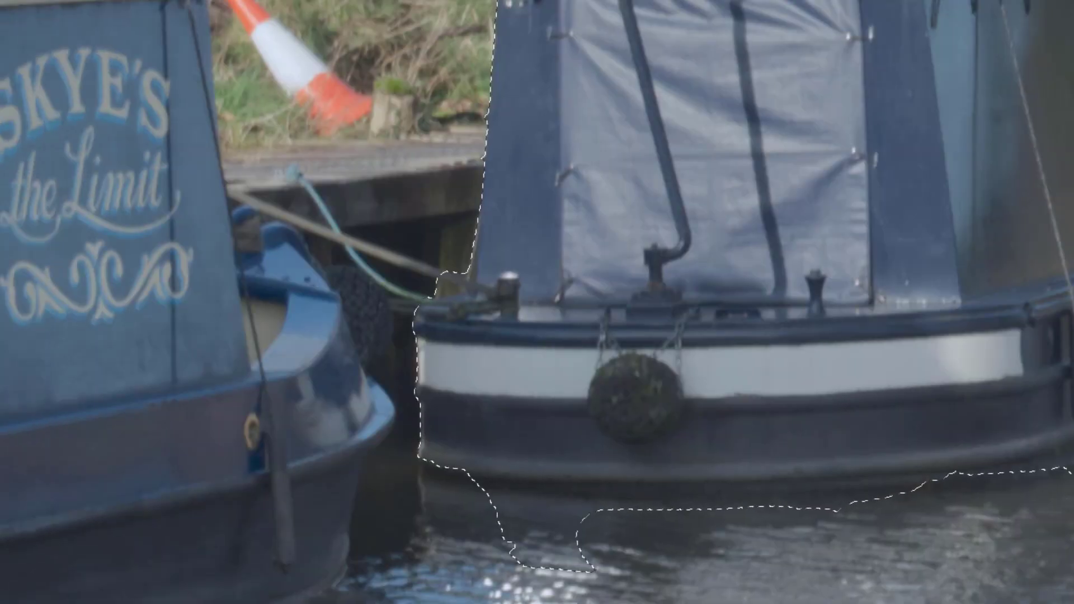
{"action": "left_click", "coordinate": [24, 532]}
{"action": "mouse_move", "coordinate": [625, 532]}
{"action": "left_mouse_down"}
{"action": "mouse_move", "coordinate": [581, 524]}
{"action": "mouse_move", "coordinate": [599, 526]}
{"action": "mouse_move", "coordinate": [585, 553]}
{"action": "mouse_move", "coordinate": [603, 532]}
{"action": "mouse_move", "coordinate": [487, 527]}
{"action": "mouse_move", "coordinate": [540, 531]}
{"action": "mouse_move", "coordinate": [601, 561]}
{"action": "mouse_move", "coordinate": [528, 575]}
{"action": "mouse_move", "coordinate": [487, 566]}
{"action": "mouse_move", "coordinate": [583, 551]}
{"action": "mouse_move", "coordinate": [592, 513]}
{"action": "left_mouse_up"}
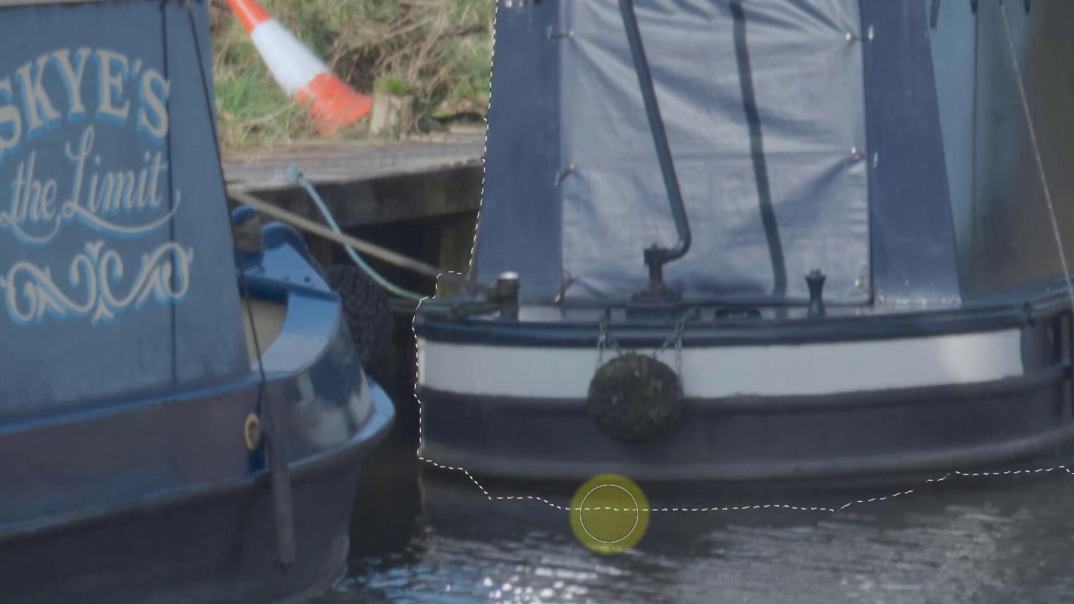
{"action": "key", "text": "ctrl+0"}
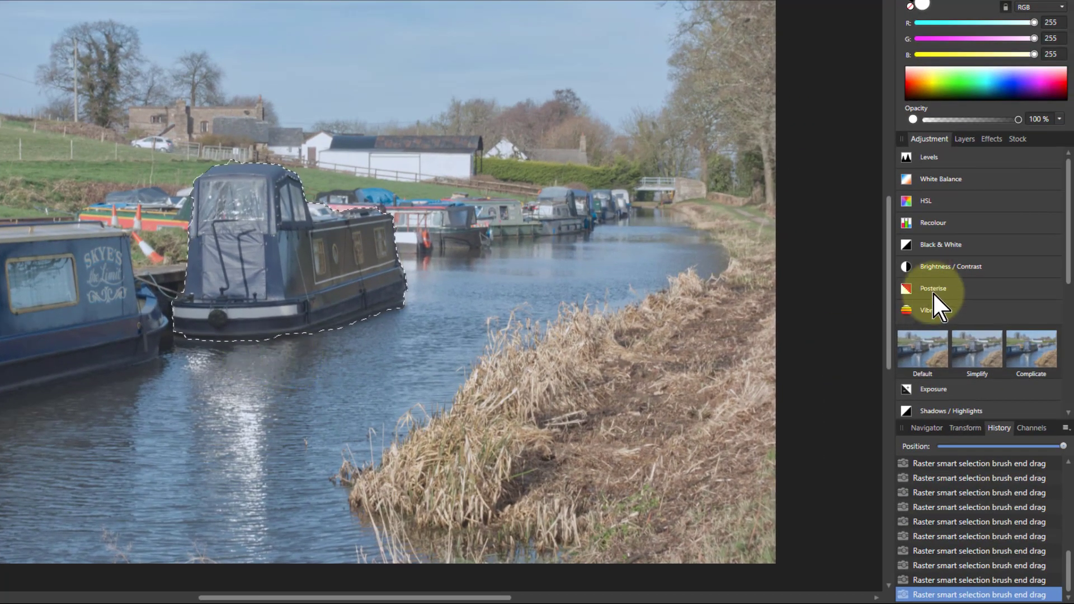
Step: Add a Vibrance adjustment raising the narrowboat's Saturation to 92%
{"action": "left_click", "coordinate": [921, 358]}
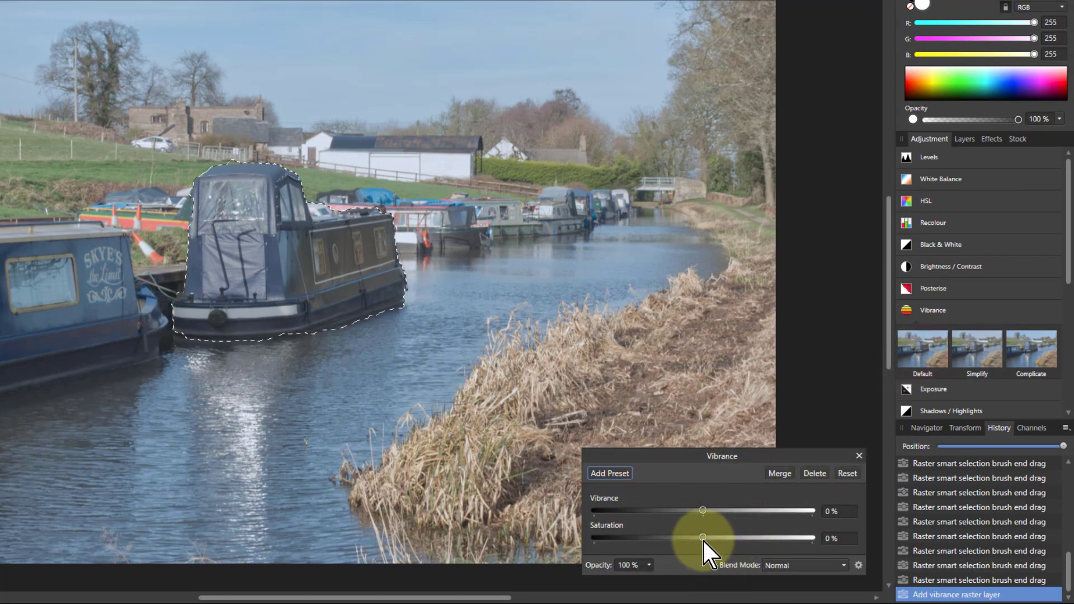
{"action": "left_click_drag", "start_coordinate": [703, 538], "coordinate": [804, 539]}
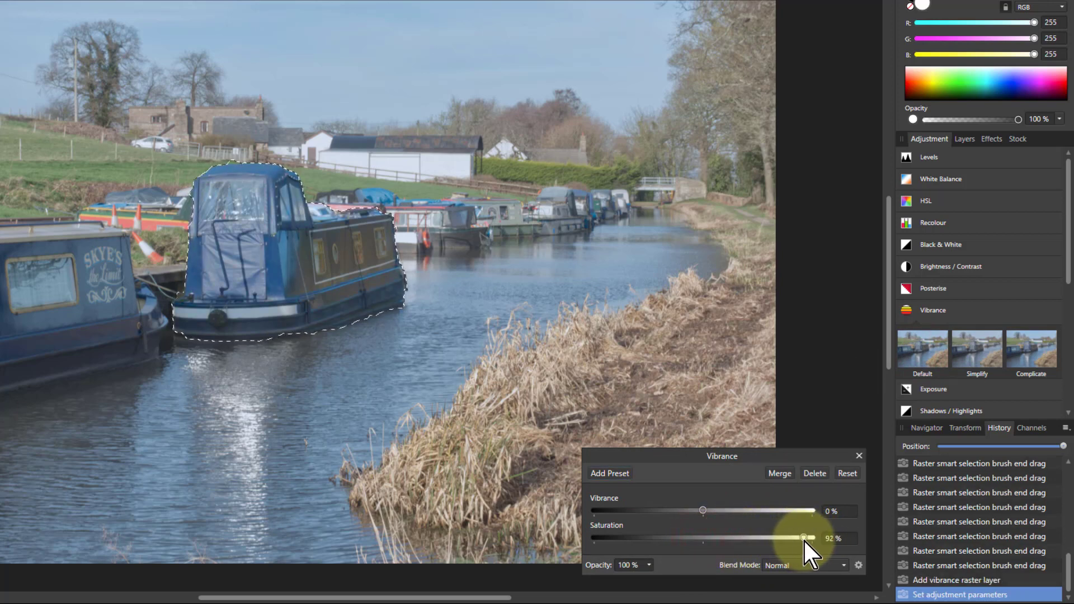